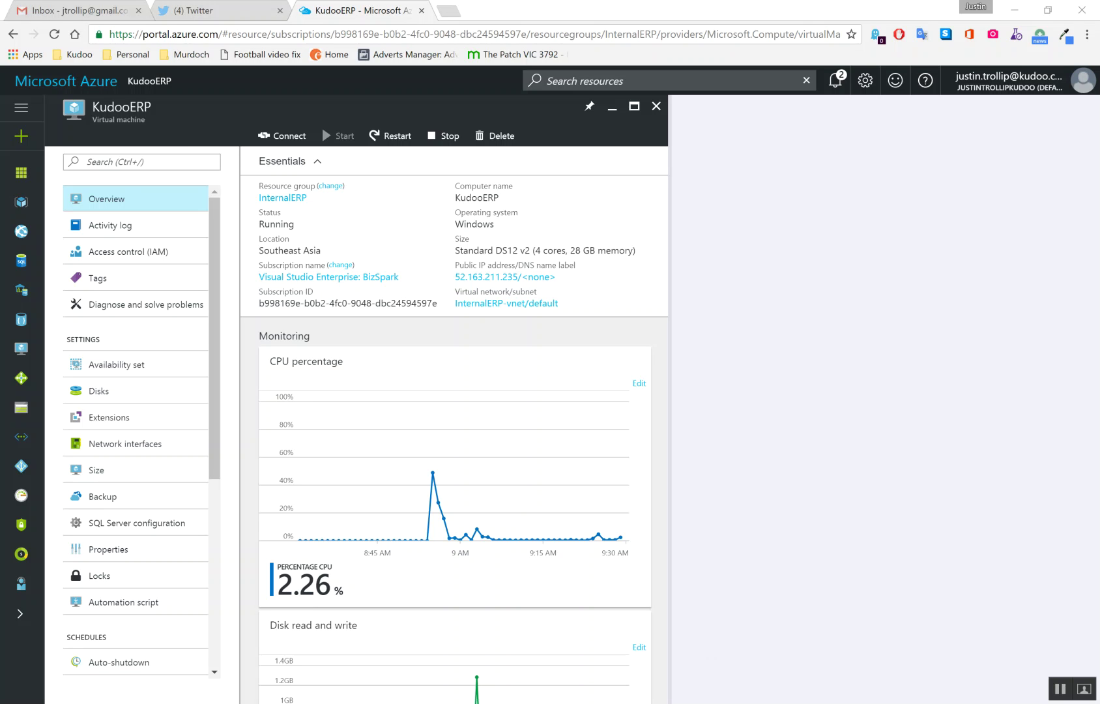
# Switch to the KudooERP VM's remote session, where SQL Server Management Studio is starting.
pyautogui.hotkey('alt', 'Tab')
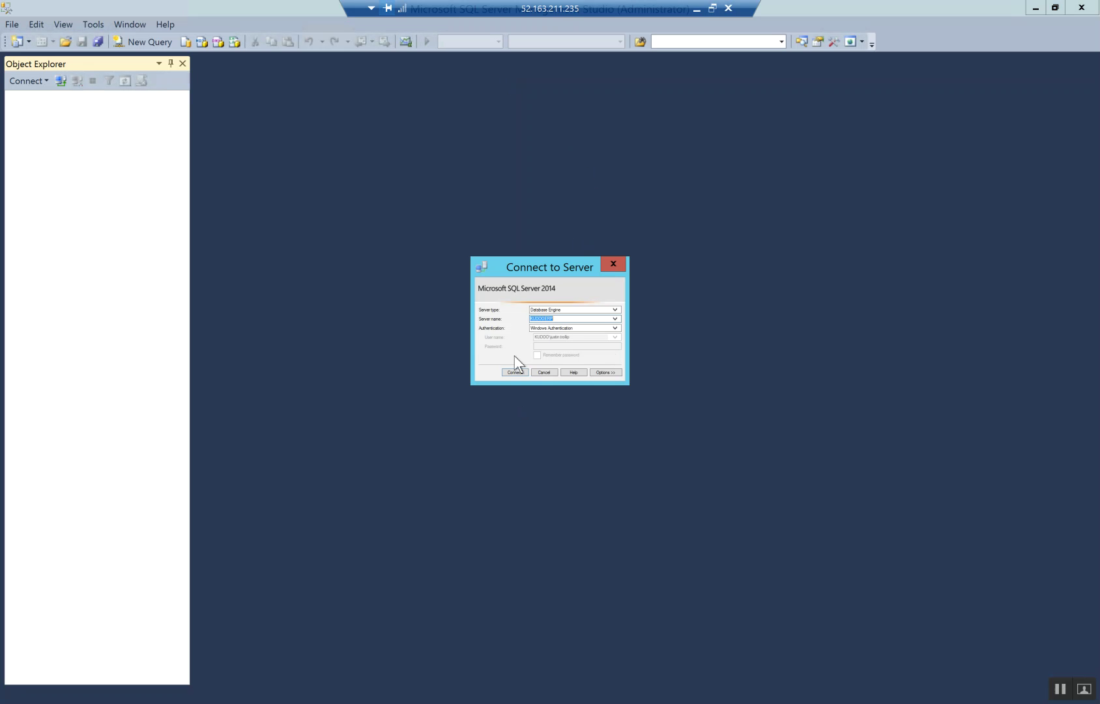
# Connect to KUDOOERP, expand Databases, and browse the MicrosoftDynamicsAX tables.
pyautogui.click(513, 372)
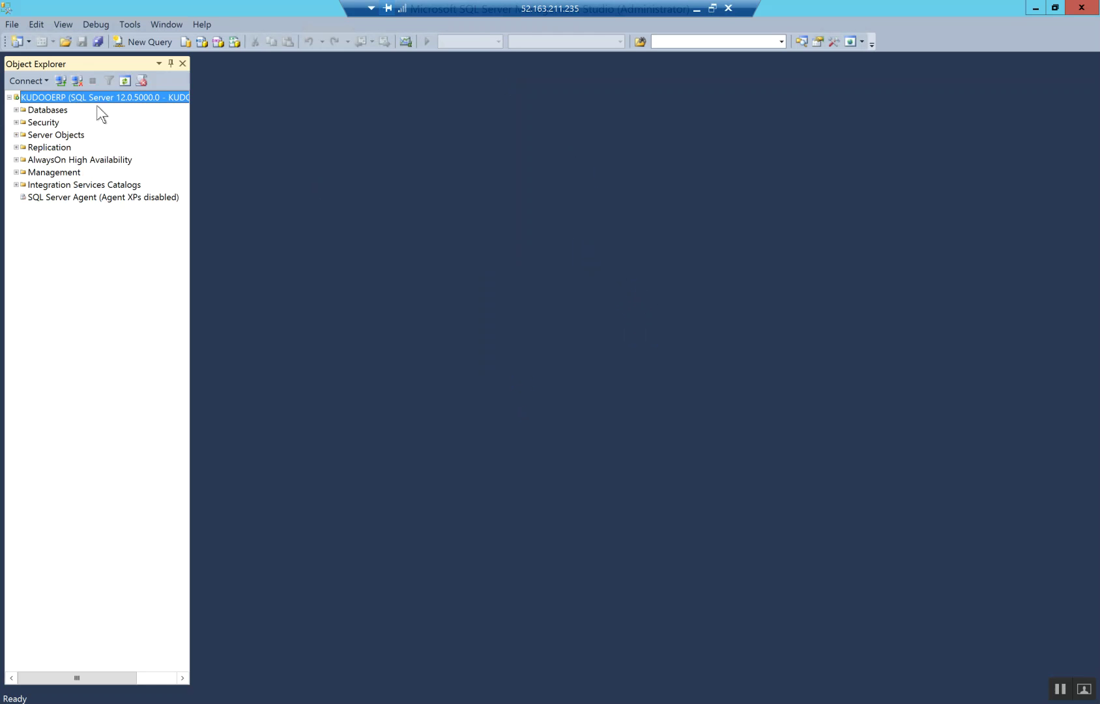
pyautogui.click(16, 109)
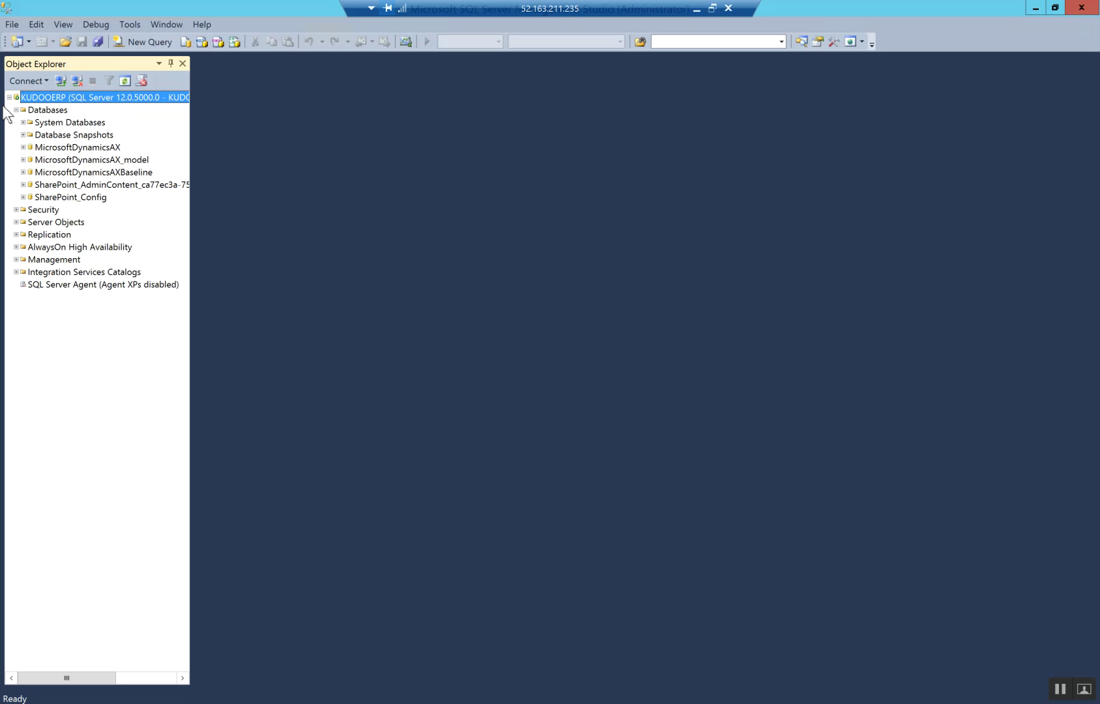
pyautogui.click(101, 147)
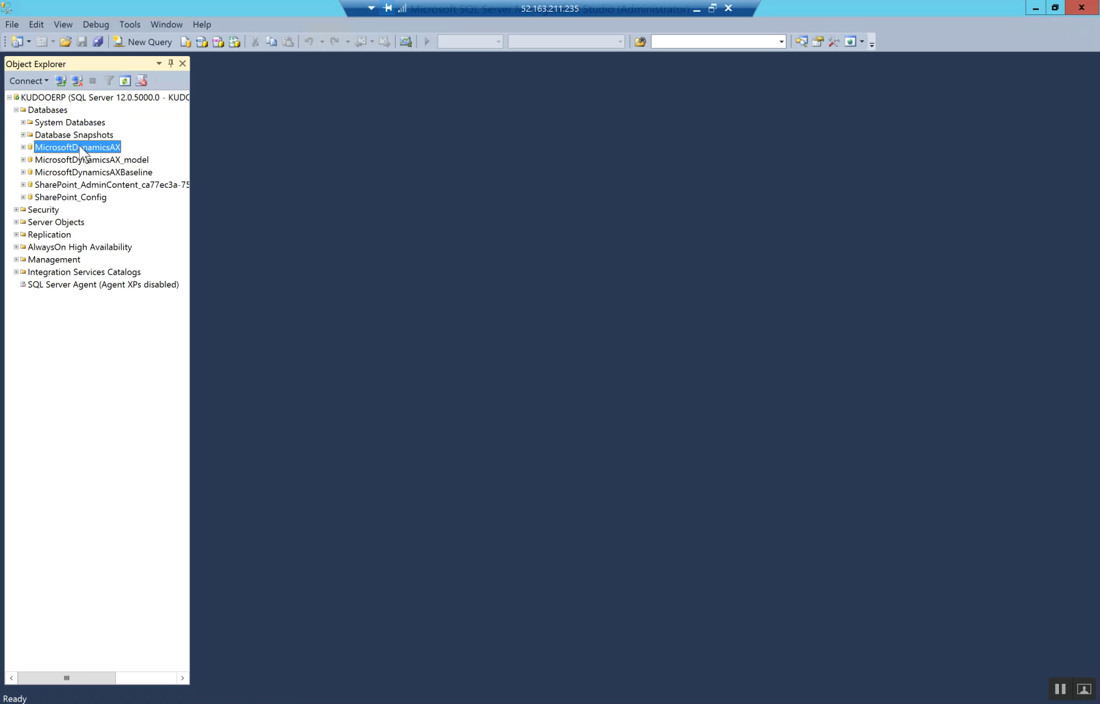
pyautogui.click(98, 160)
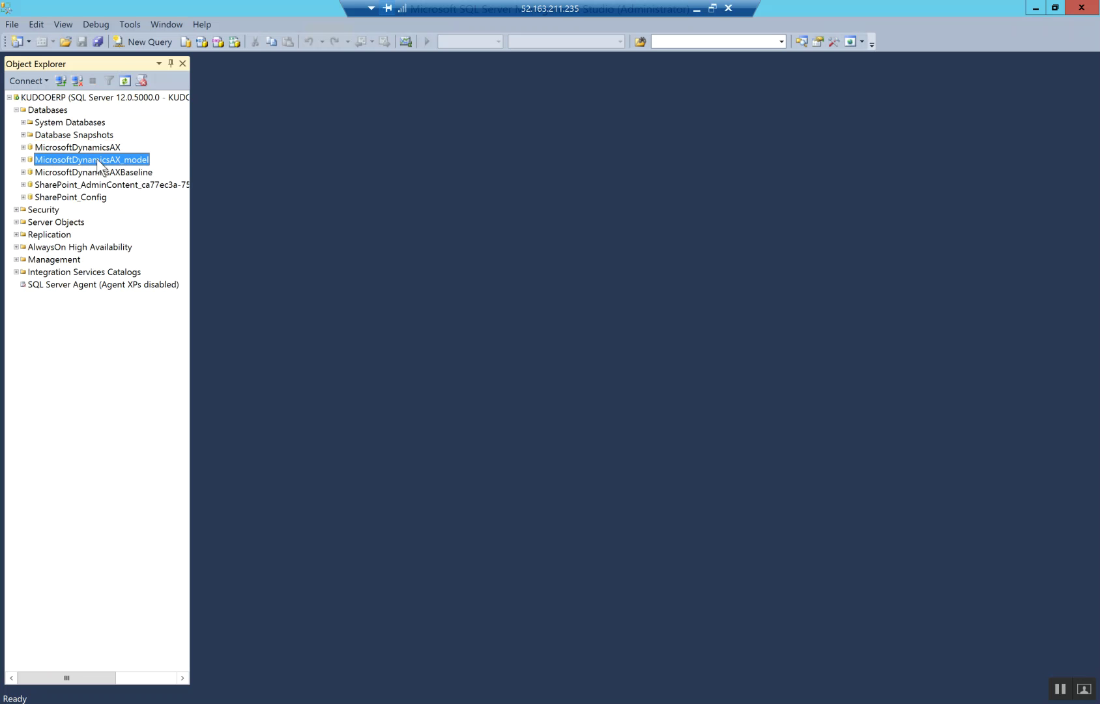
pyautogui.click(114, 173)
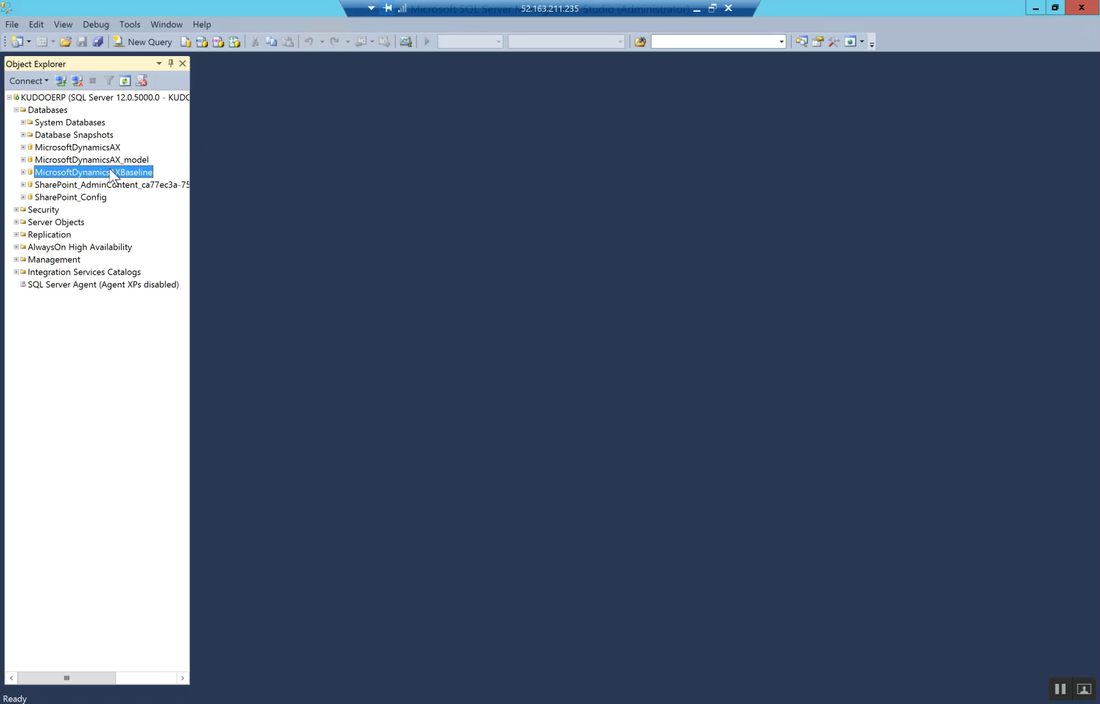
pyautogui.click(23, 147)
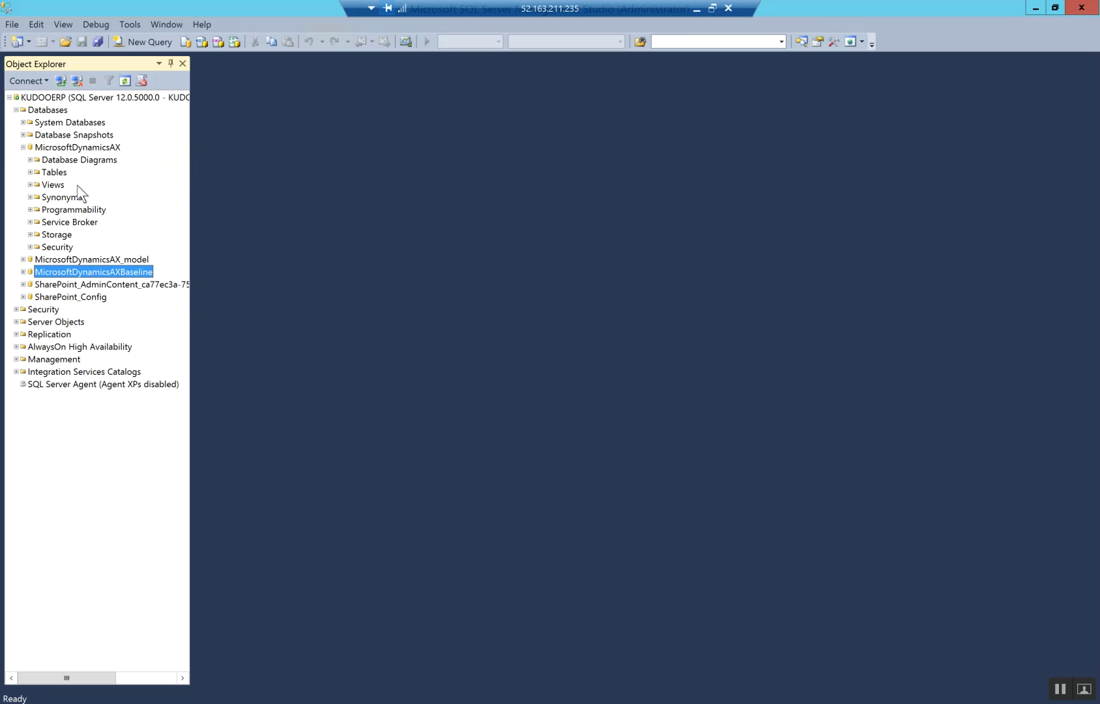
pyautogui.click(30, 172)
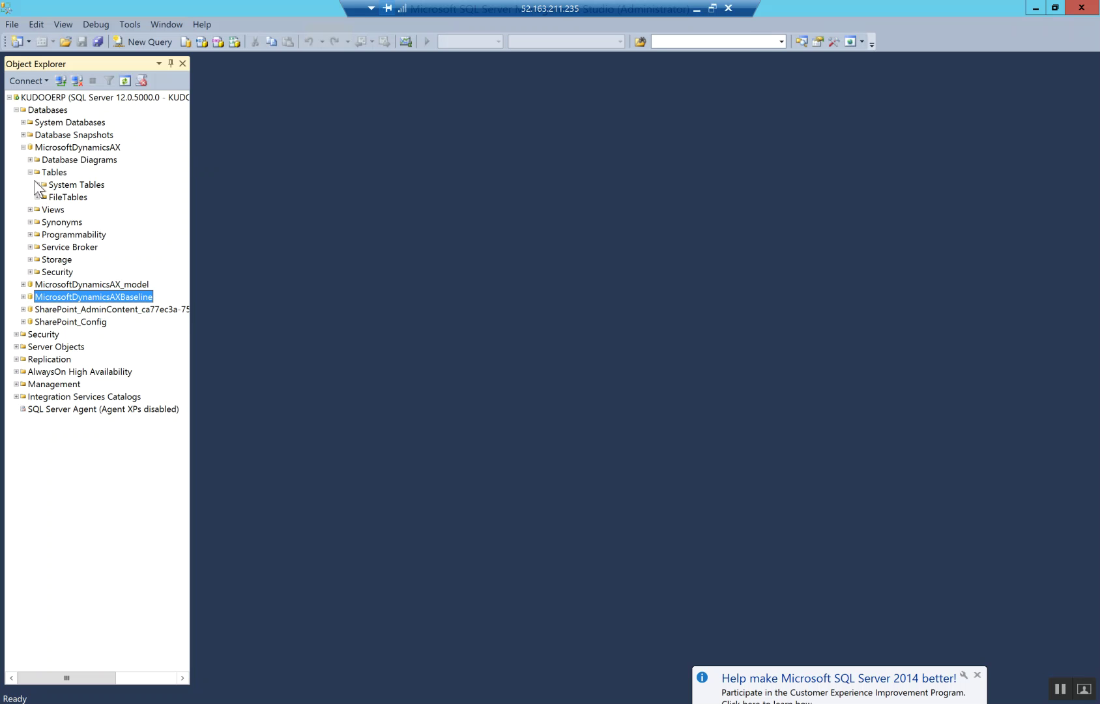
pyautogui.click(22, 148)
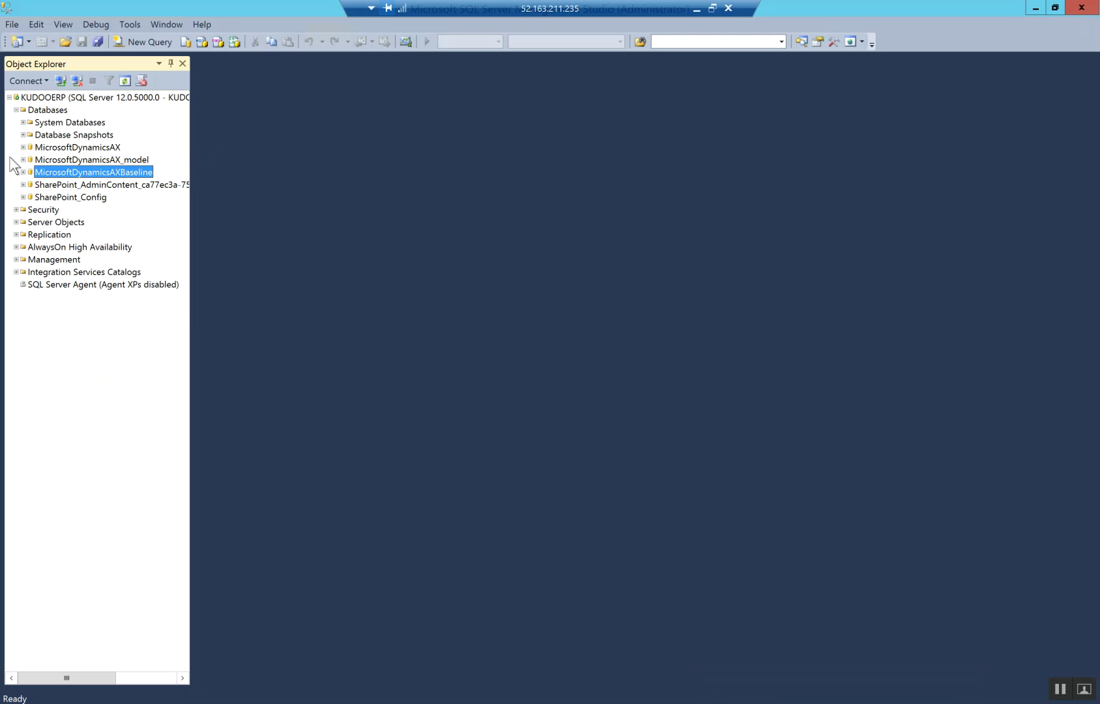
# Expand MicrosoftDynamicsAX_model and list its tables in Object Explorer.
pyautogui.click(23, 160)
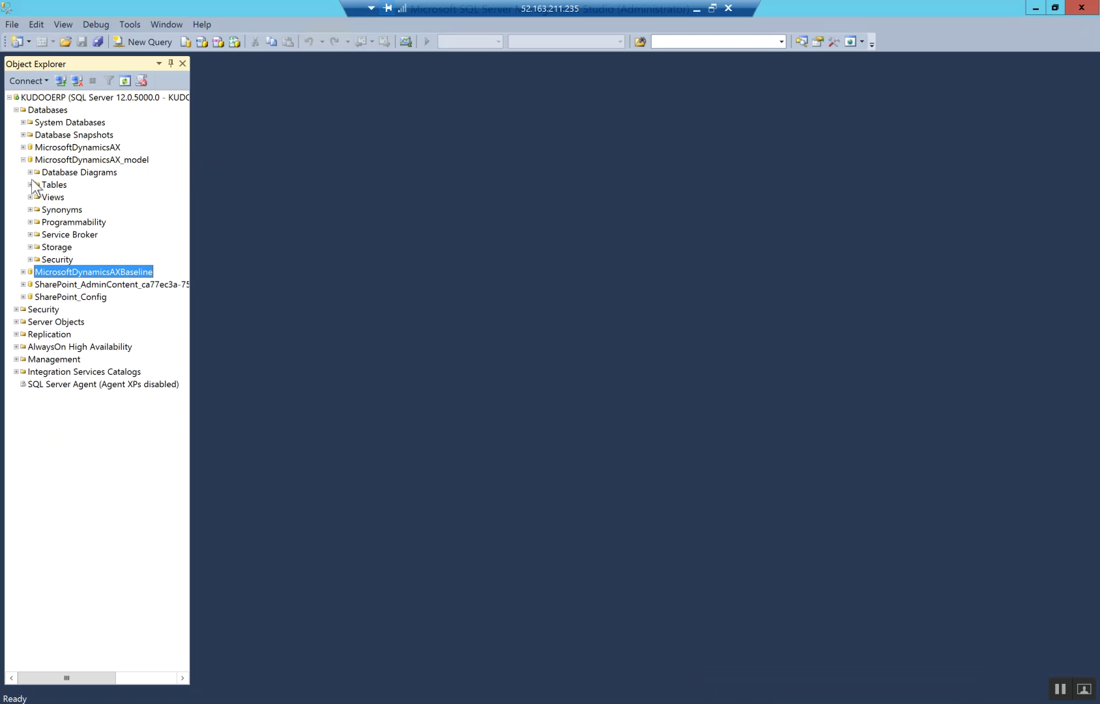
pyautogui.click(29, 185)
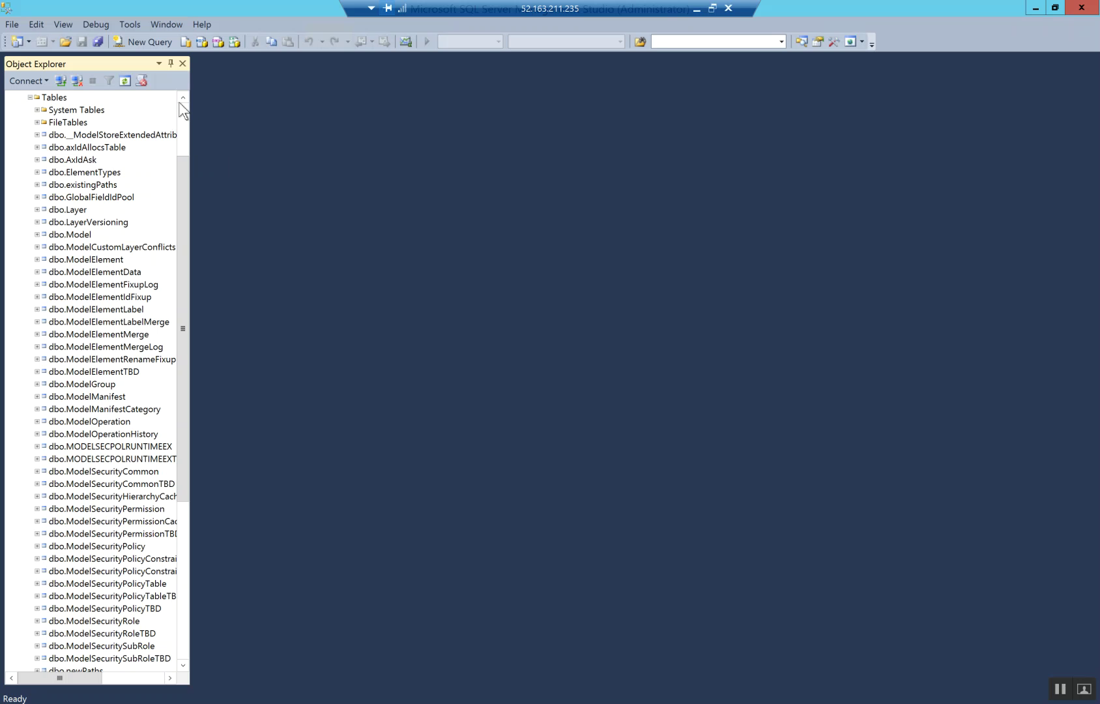
pyautogui.click(186, 98)
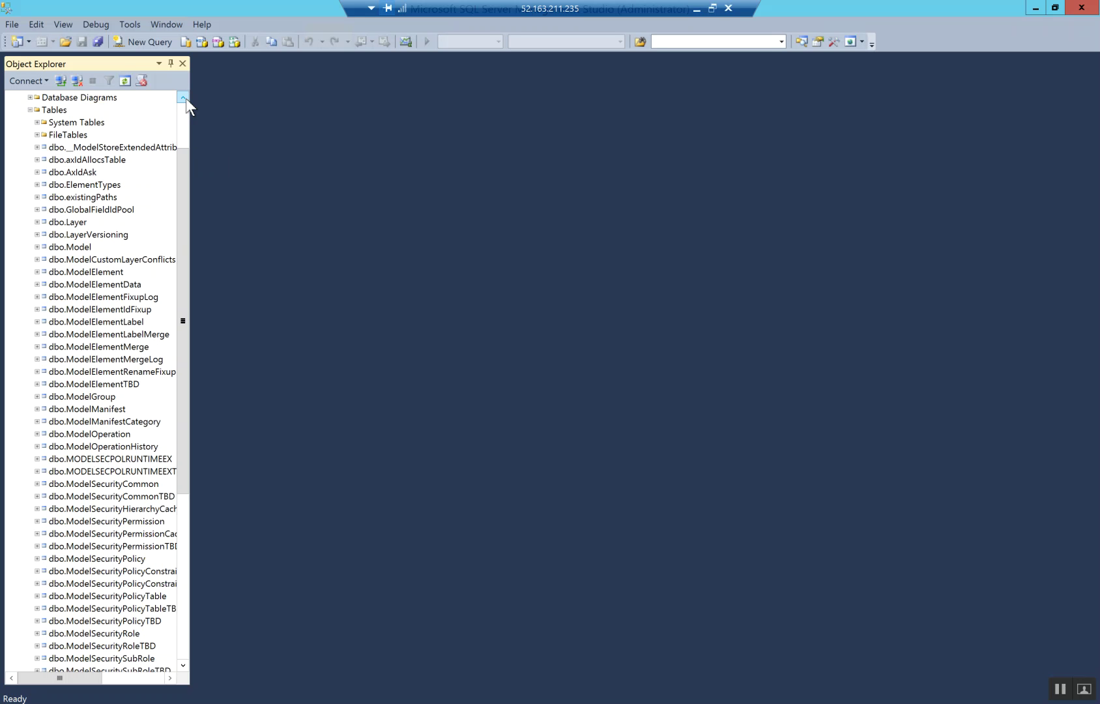
pyautogui.click(185, 98)
pyautogui.click(186, 97)
pyautogui.click(186, 98)
pyautogui.click(186, 98)
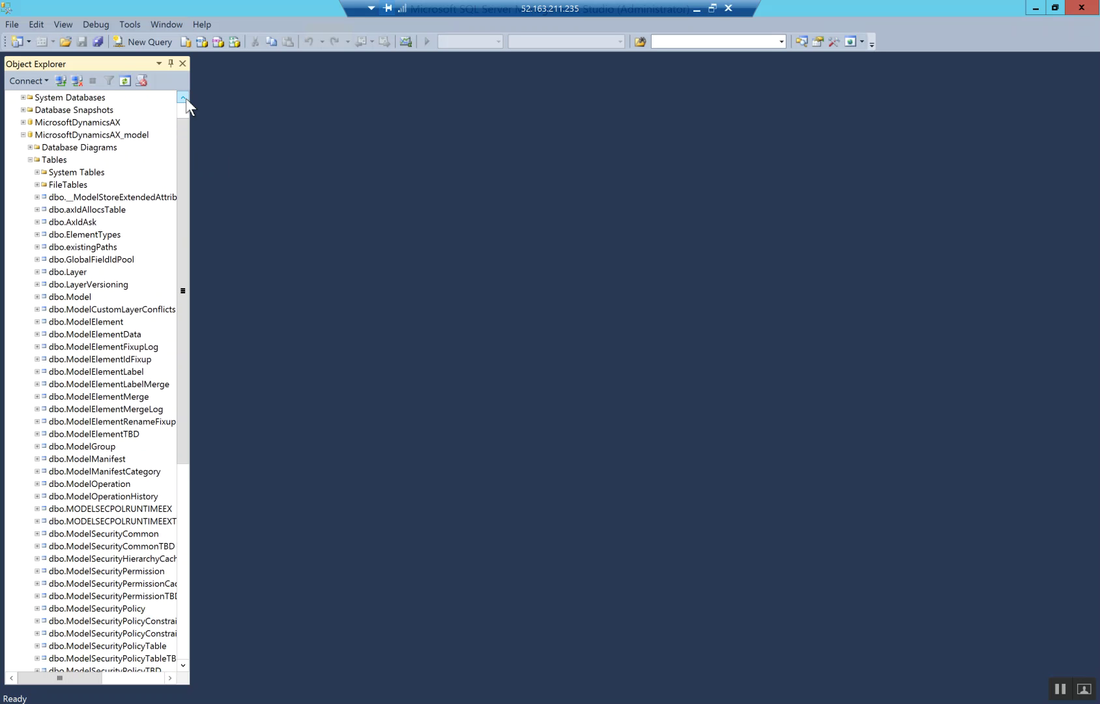
pyautogui.click(185, 98)
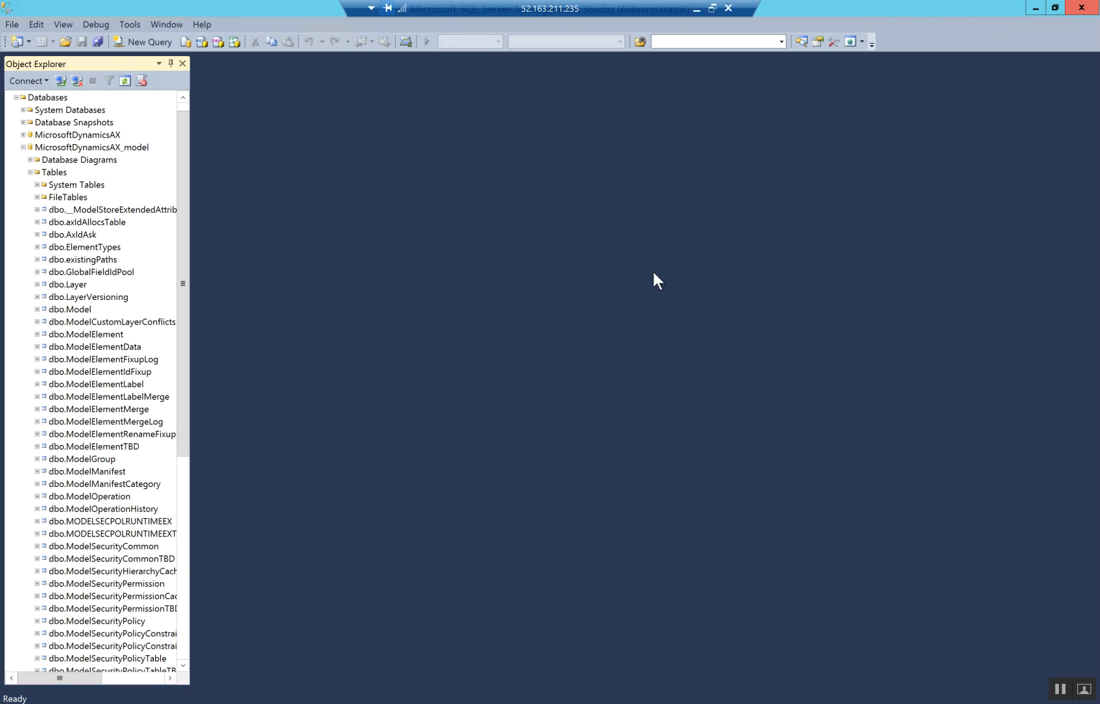
pyautogui.hotkey('alt', 'Tab')
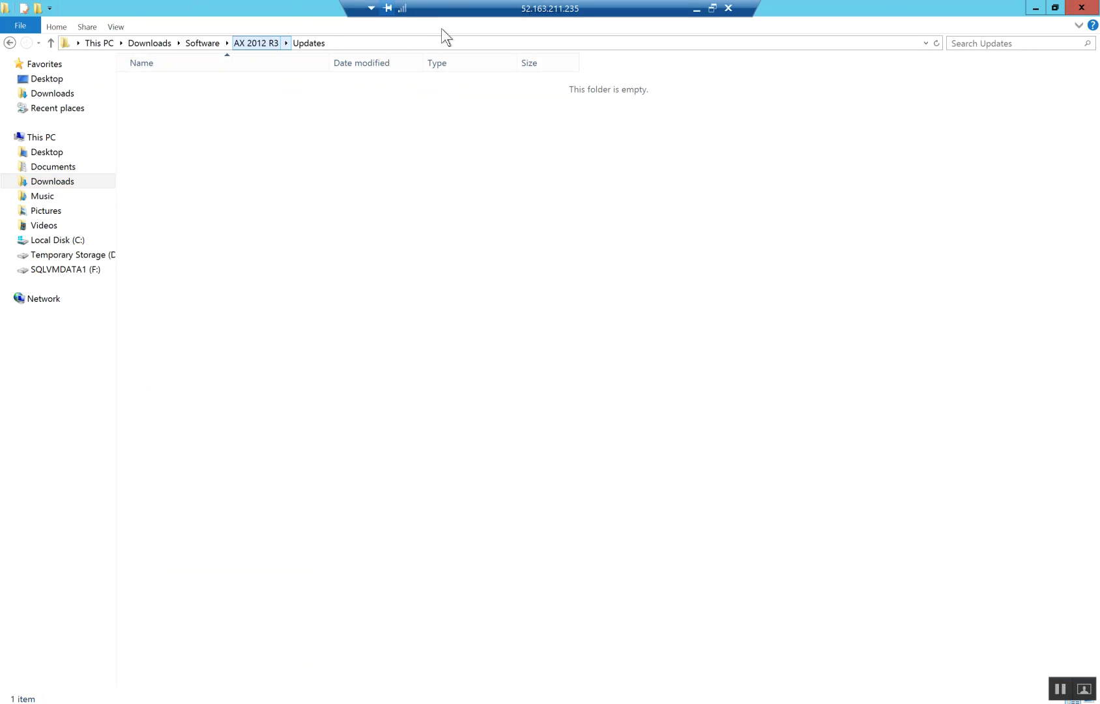
# Move up to the AX 2012 R3 folder and run the Dynamics AX setup program.
pyautogui.hotkey('alt', 'Up')
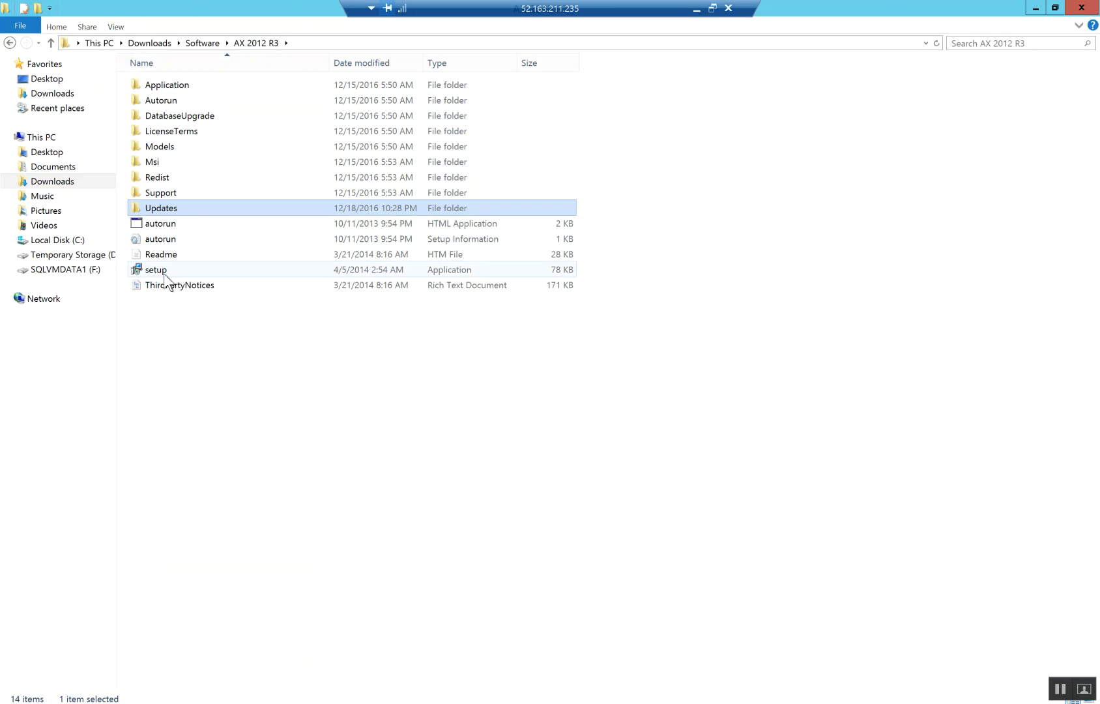
pyautogui.doubleClick(564, 276)
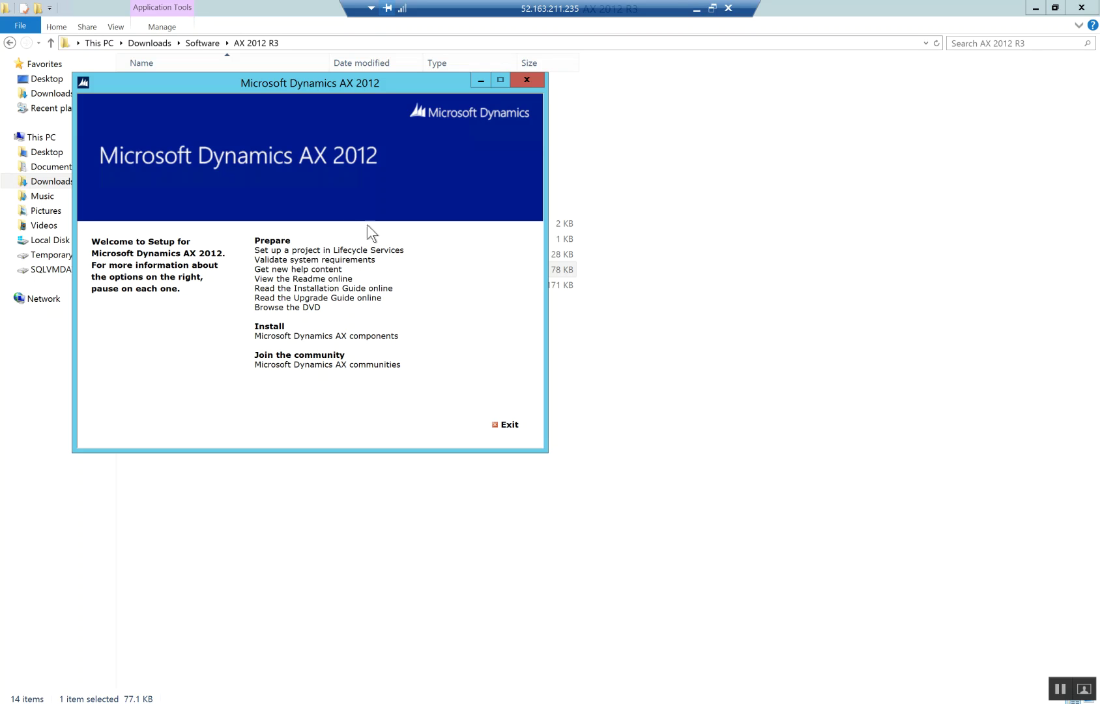
# Accept the license terms and install the Setup Support Files with hotfix KB3199741.
pyautogui.click(326, 337)
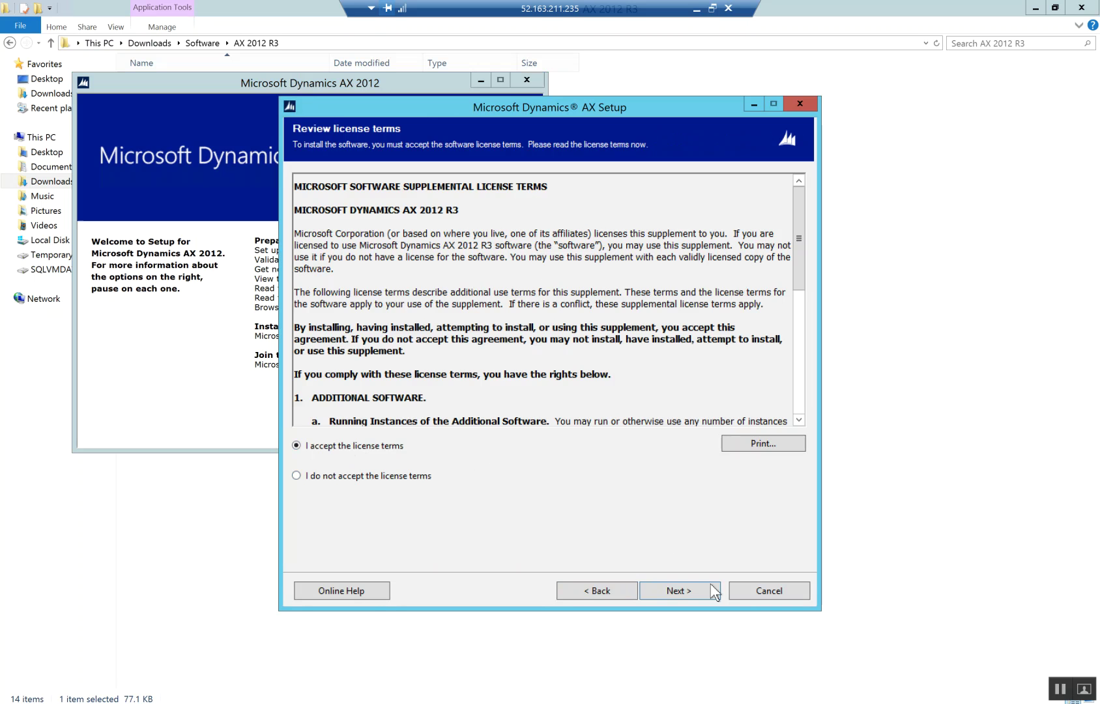
pyautogui.press('Return')
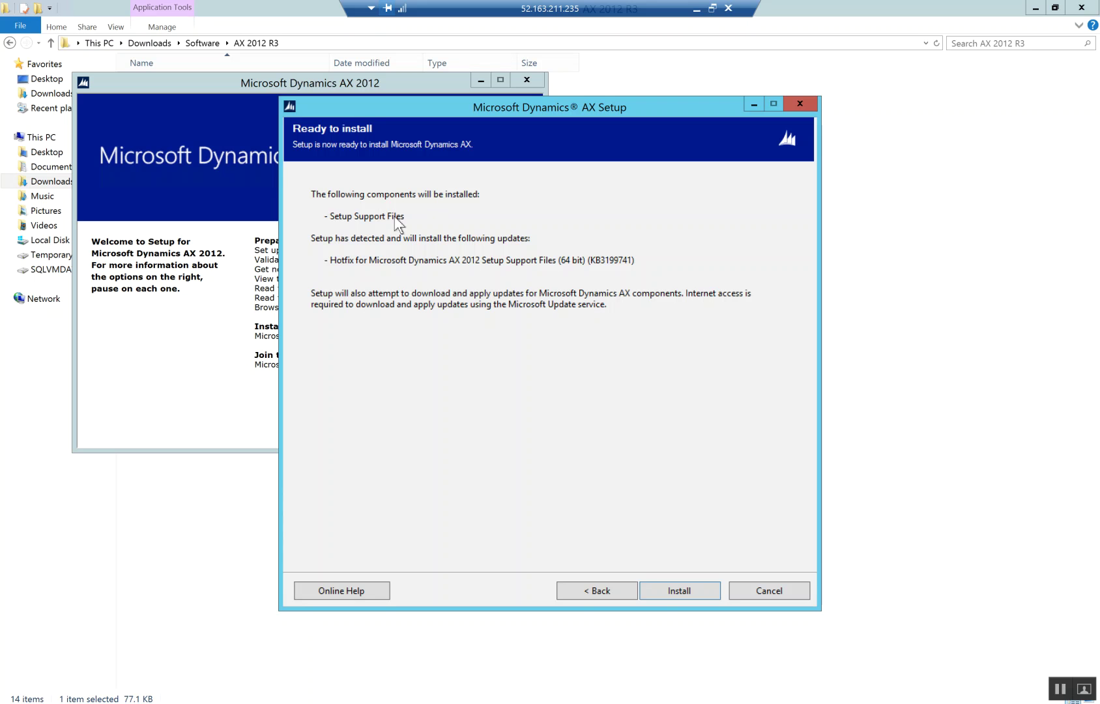
pyautogui.click(684, 590)
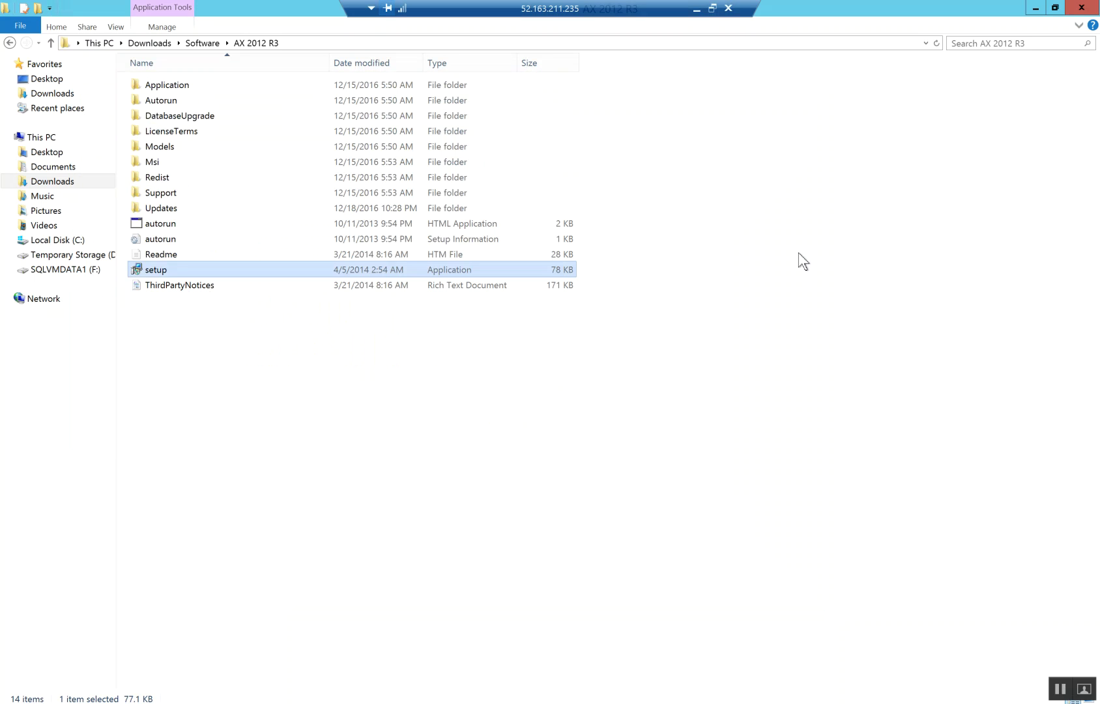
pyautogui.click(803, 261)
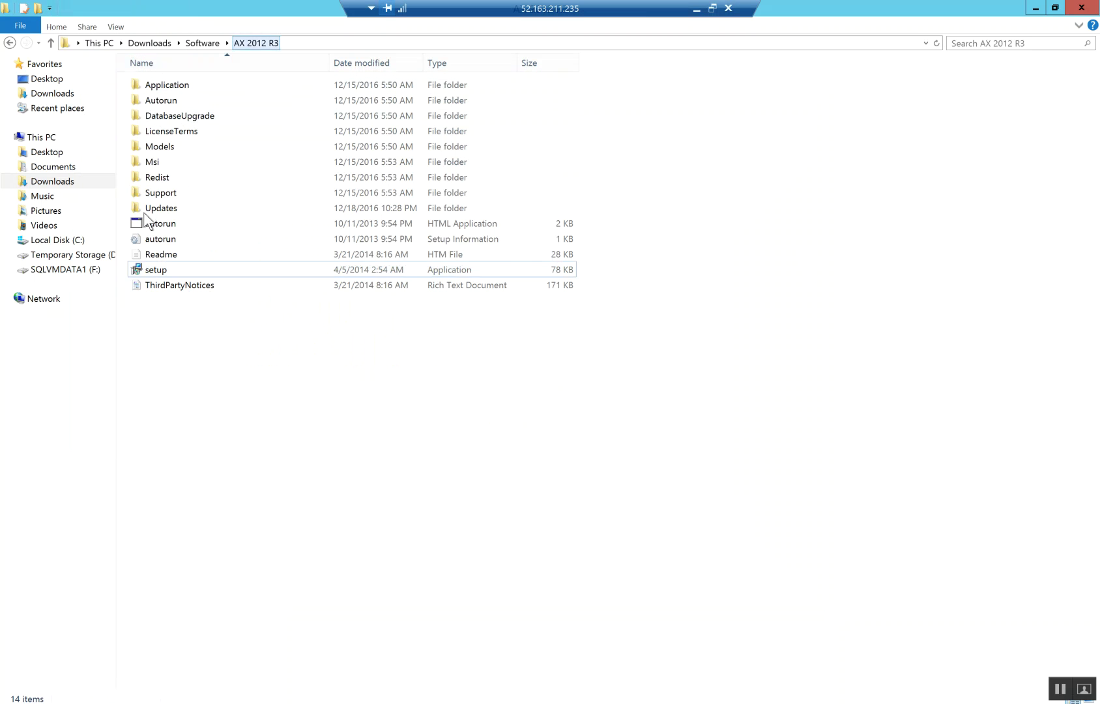
# Open the Updates folder in AX 2012 R3 to find the CU12 folder.
pyautogui.moveTo(151, 215)
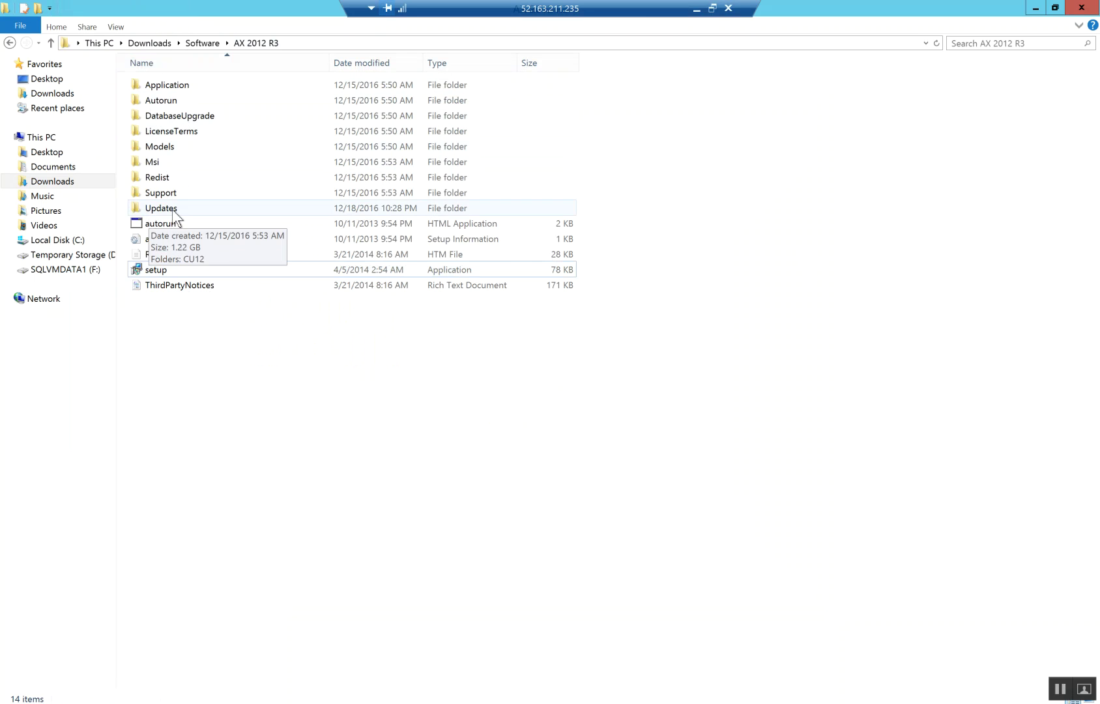
pyautogui.doubleClick(216, 203)
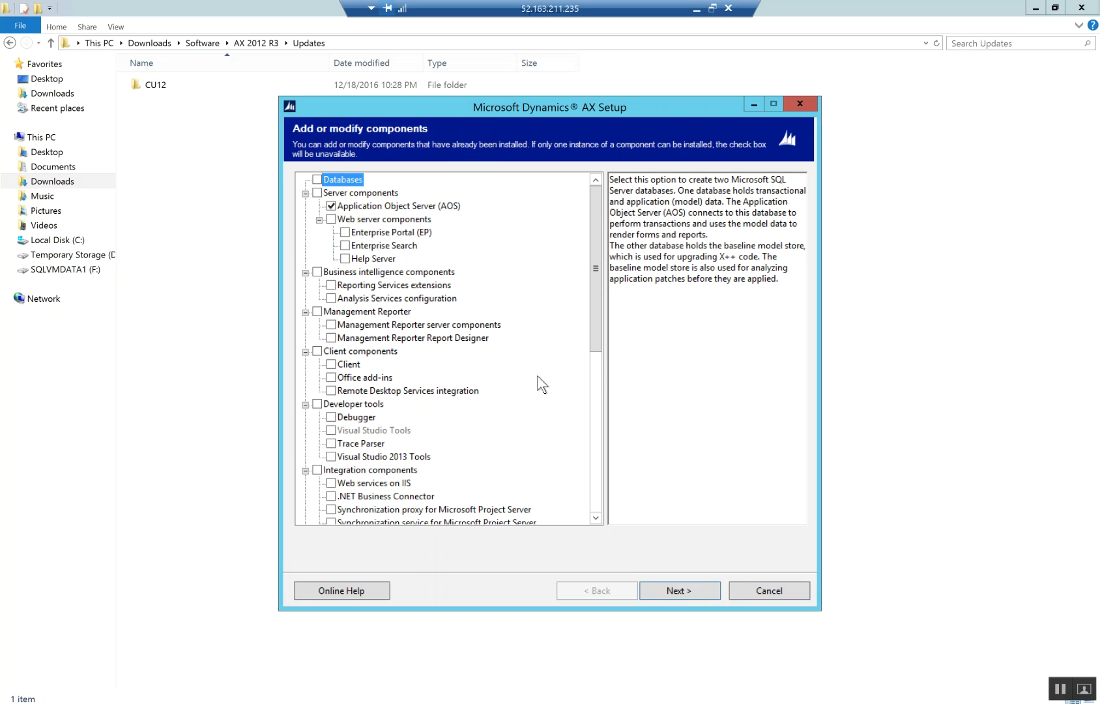
# Check Client alongside AOS, review the component list, and continue to prerequisite validation.
pyautogui.click(331, 364)
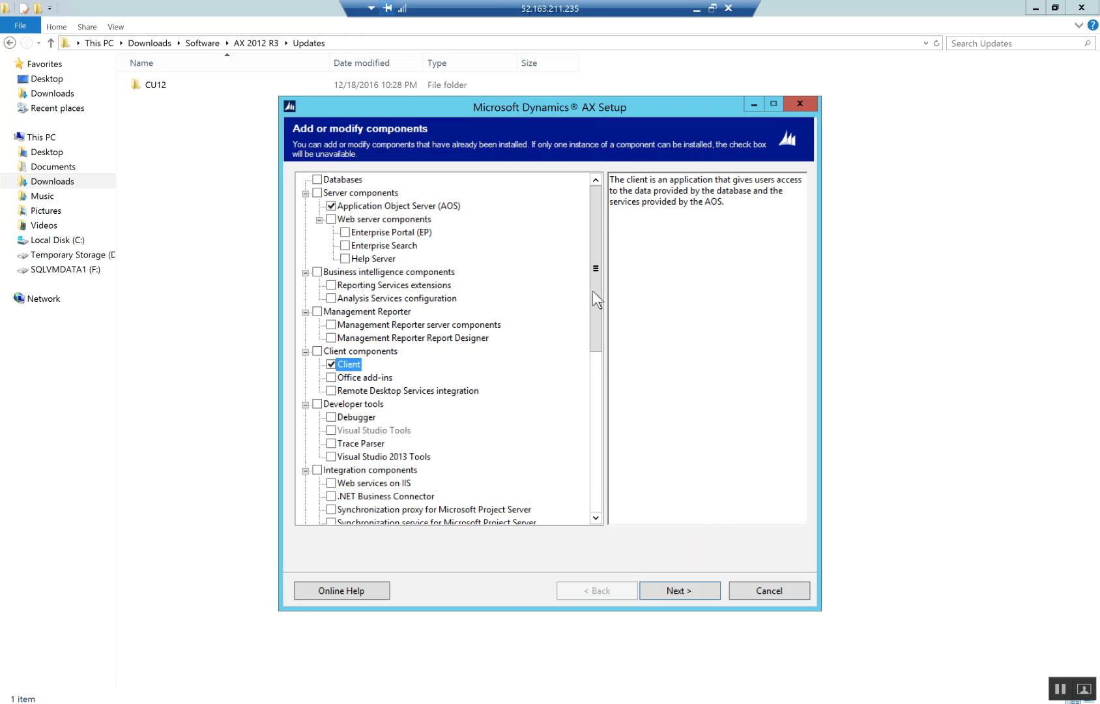
pyautogui.scroll(-8, 599, 203)
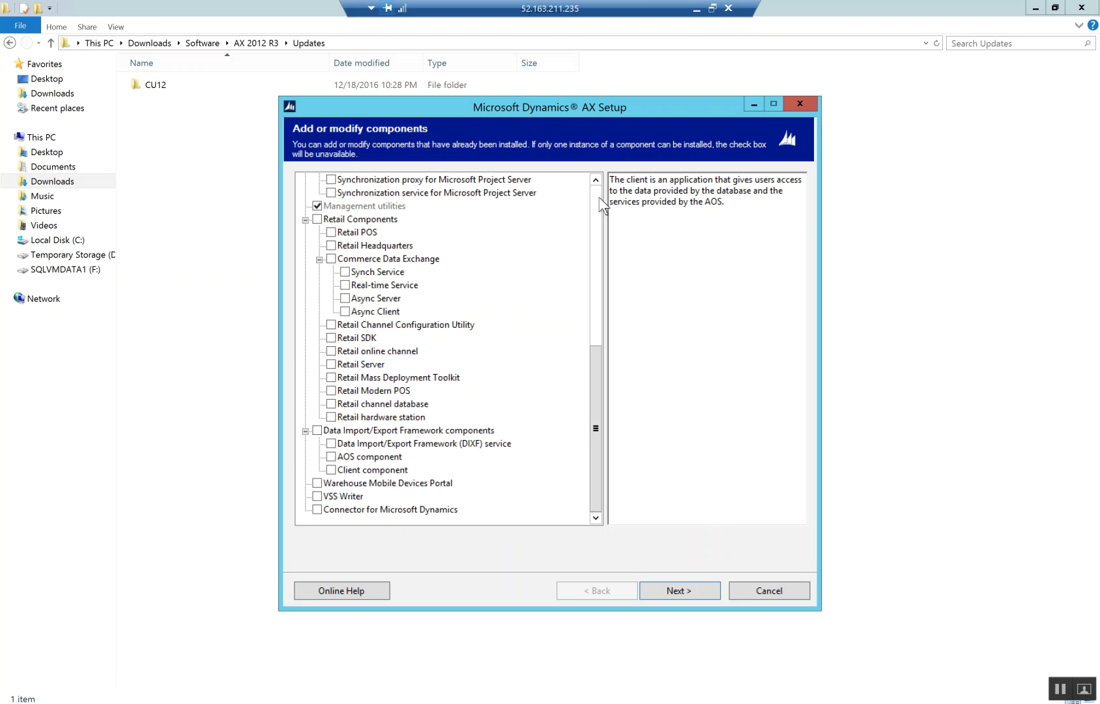
pyautogui.scroll(8, 597, 199)
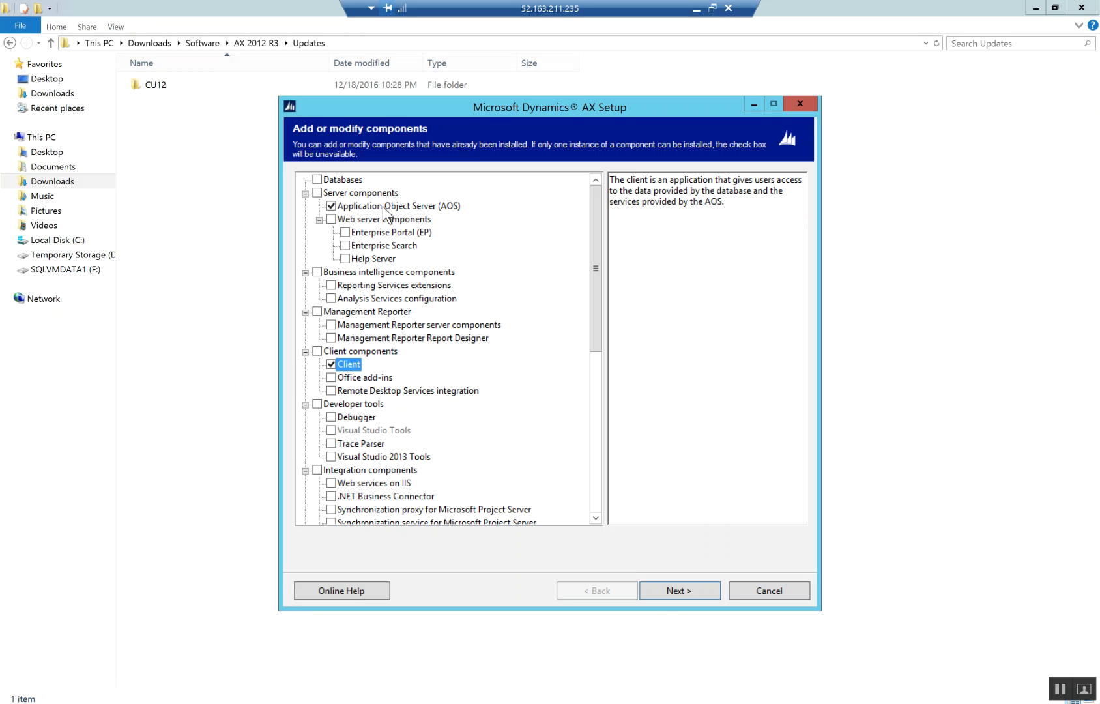
pyautogui.click(666, 594)
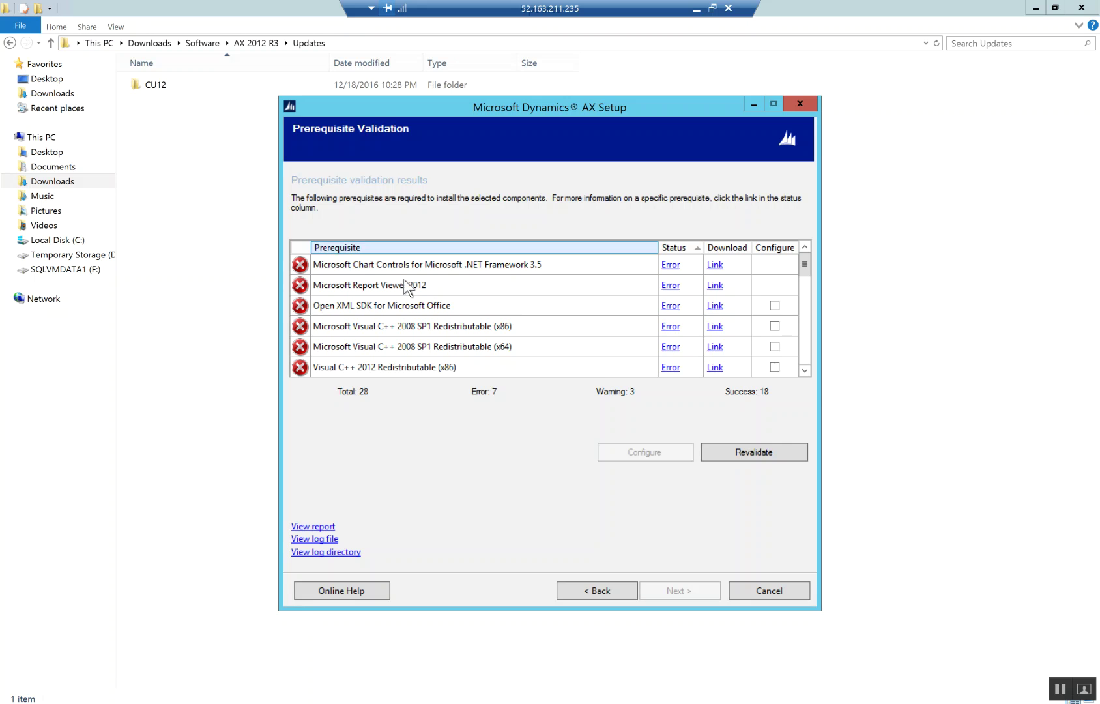
# Mark Open XML SDK and the four Visual C++ 2008/2012 redistributables for configuration and start installing them.
pyautogui.click(805, 369)
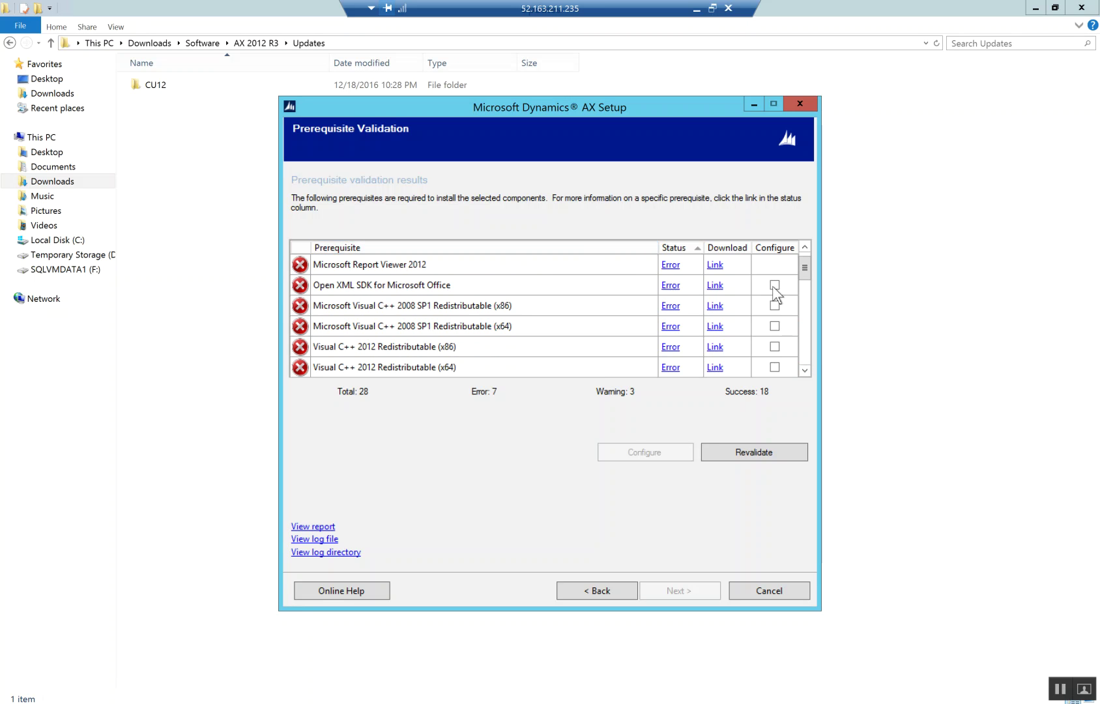
pyautogui.click(775, 285)
pyautogui.click(775, 304)
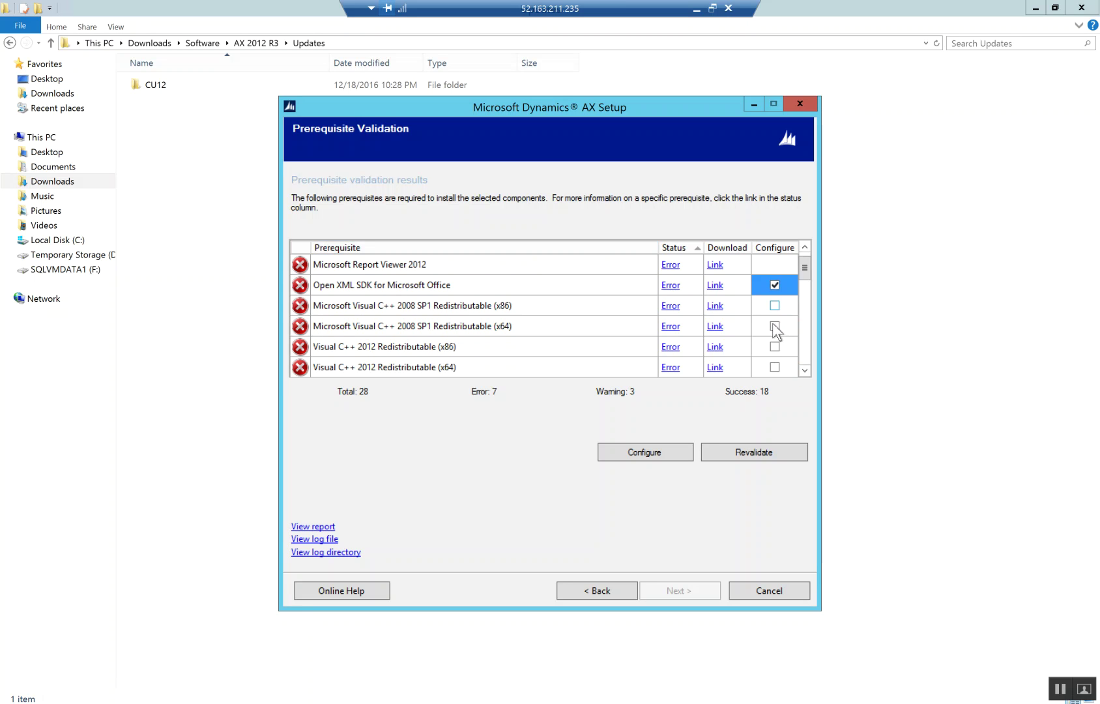
pyautogui.click(775, 326)
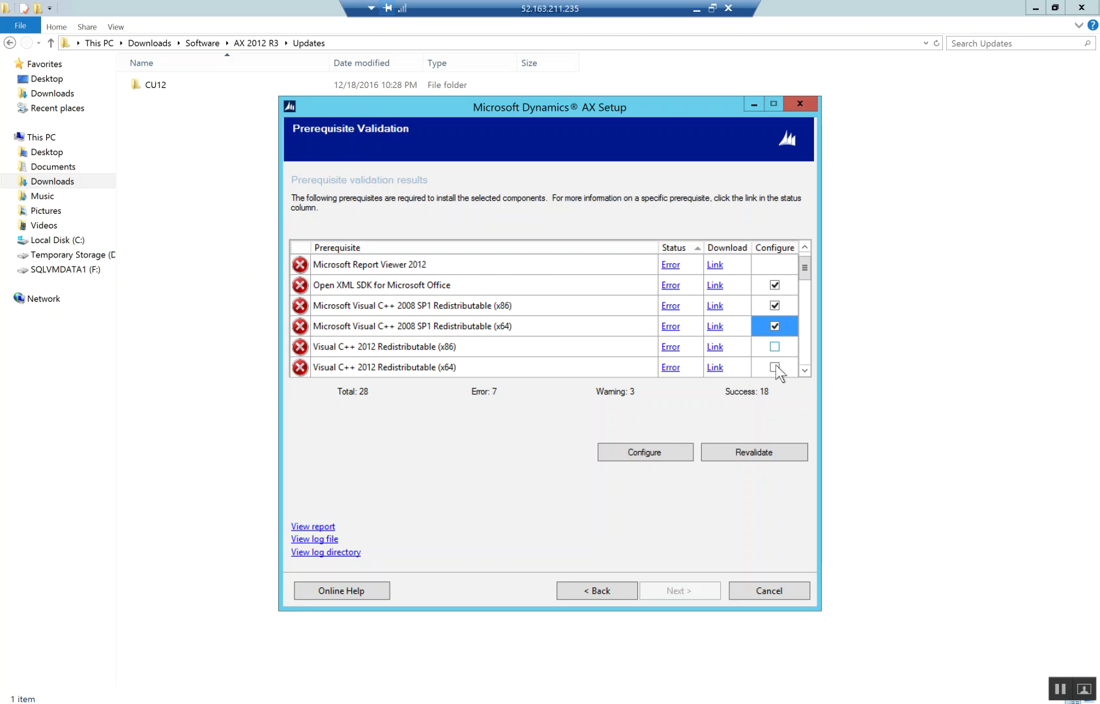
pyautogui.click(774, 346)
pyautogui.click(806, 372)
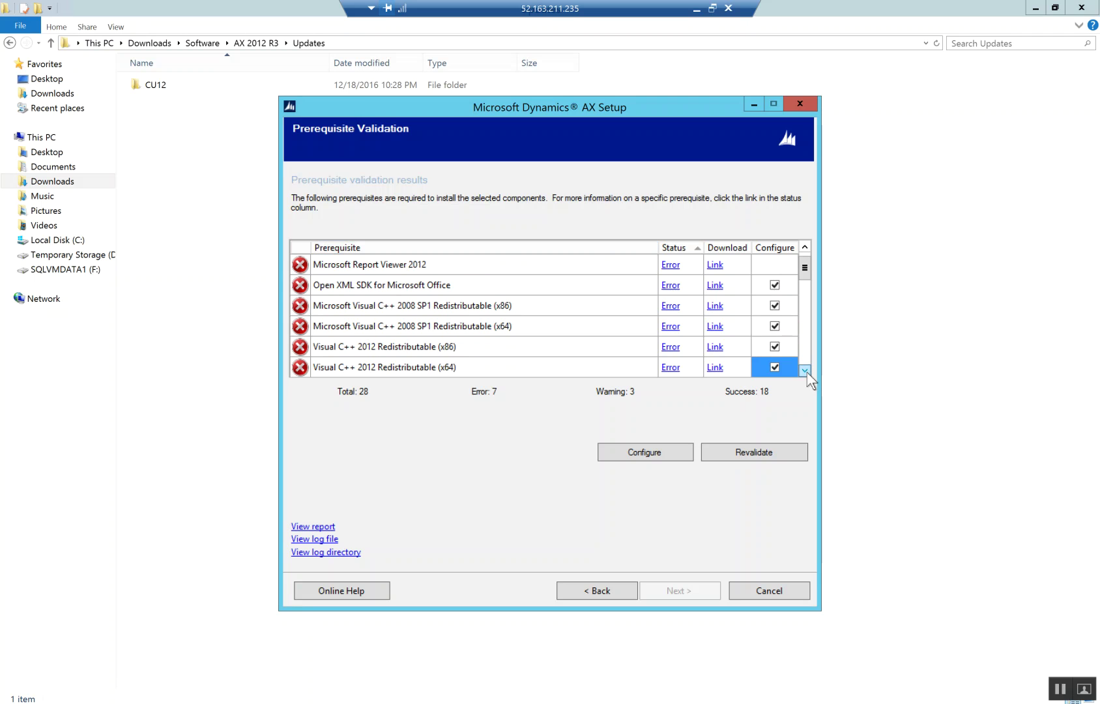
pyautogui.click(642, 457)
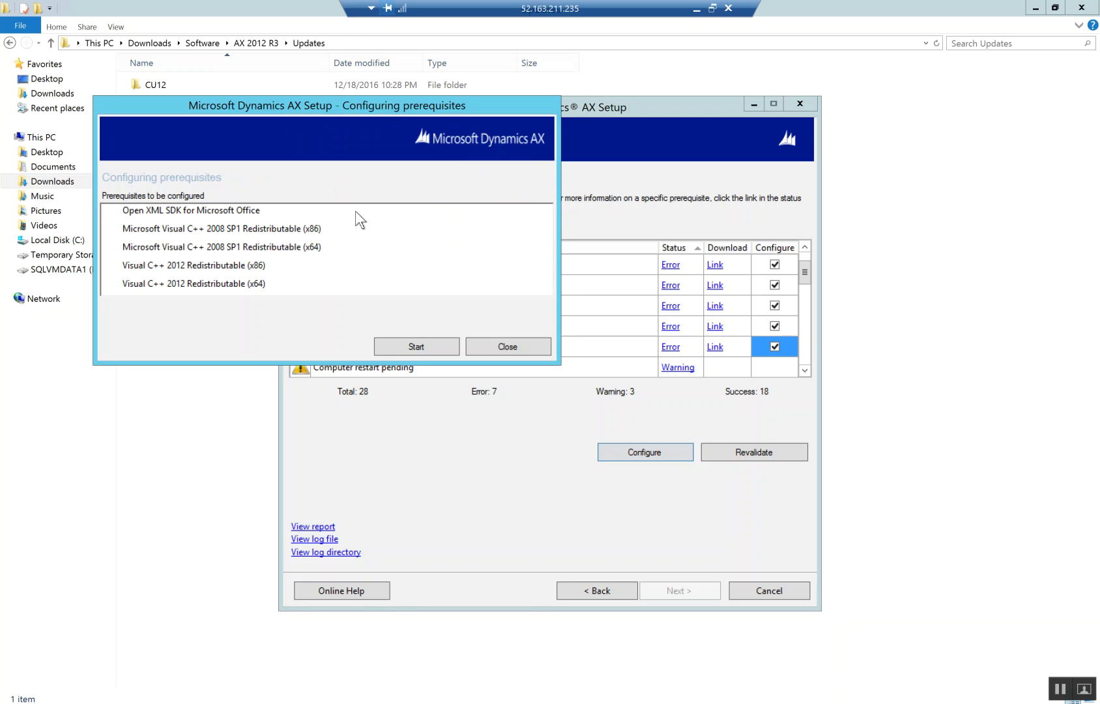
pyautogui.click(434, 341)
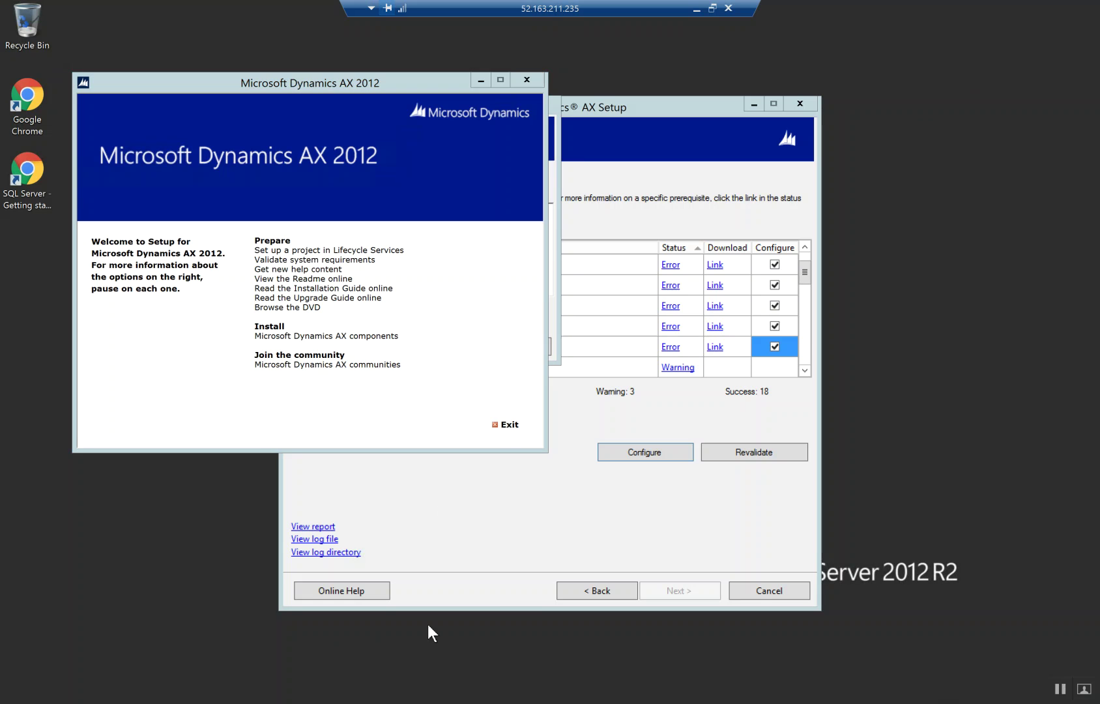
# Close the finished prerequisite configuration window and open the Chart Controls download page.
pyautogui.moveTo(336, 701)
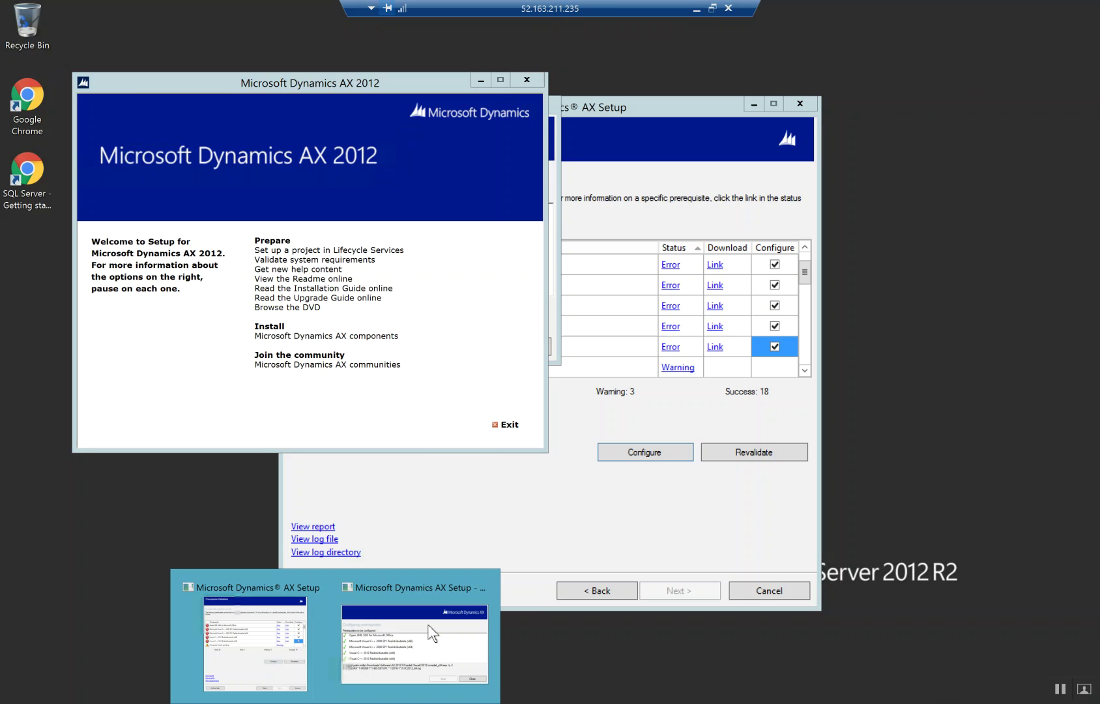
pyautogui.click(484, 664)
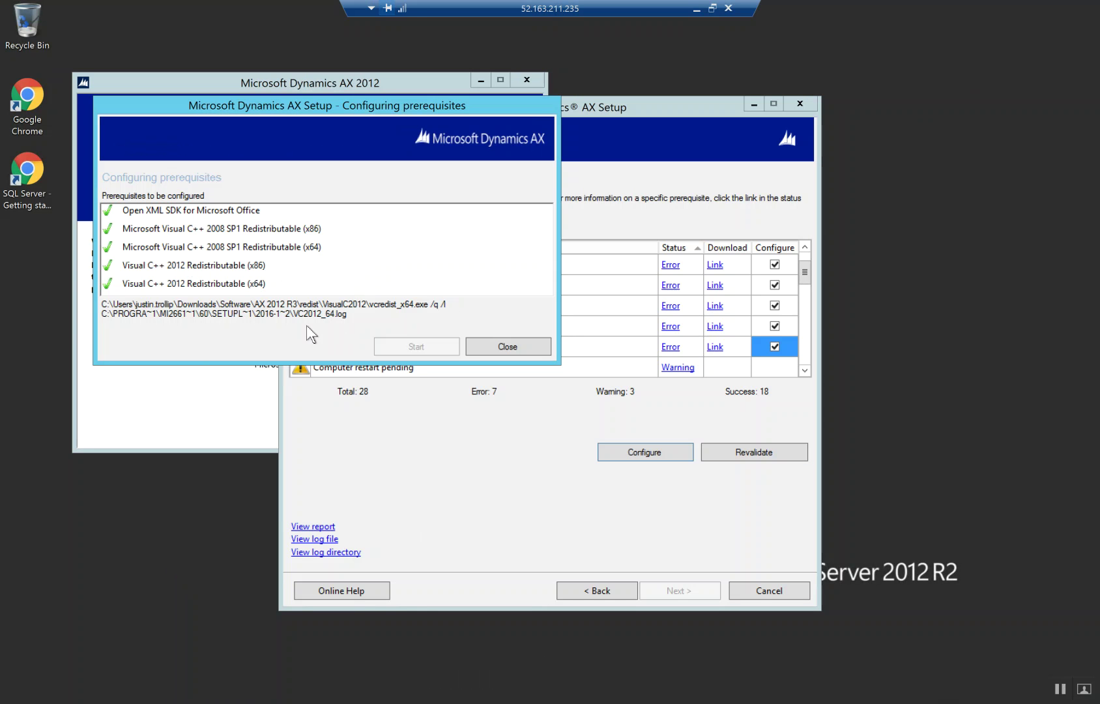
pyautogui.click(506, 346)
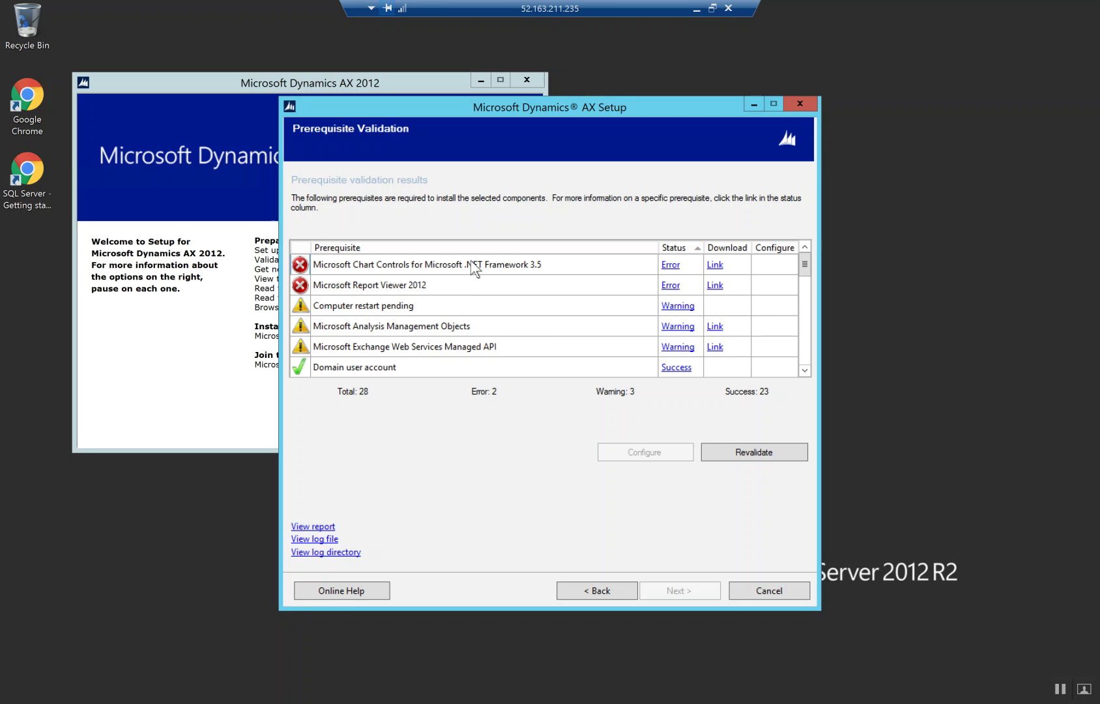
pyautogui.click(715, 266)
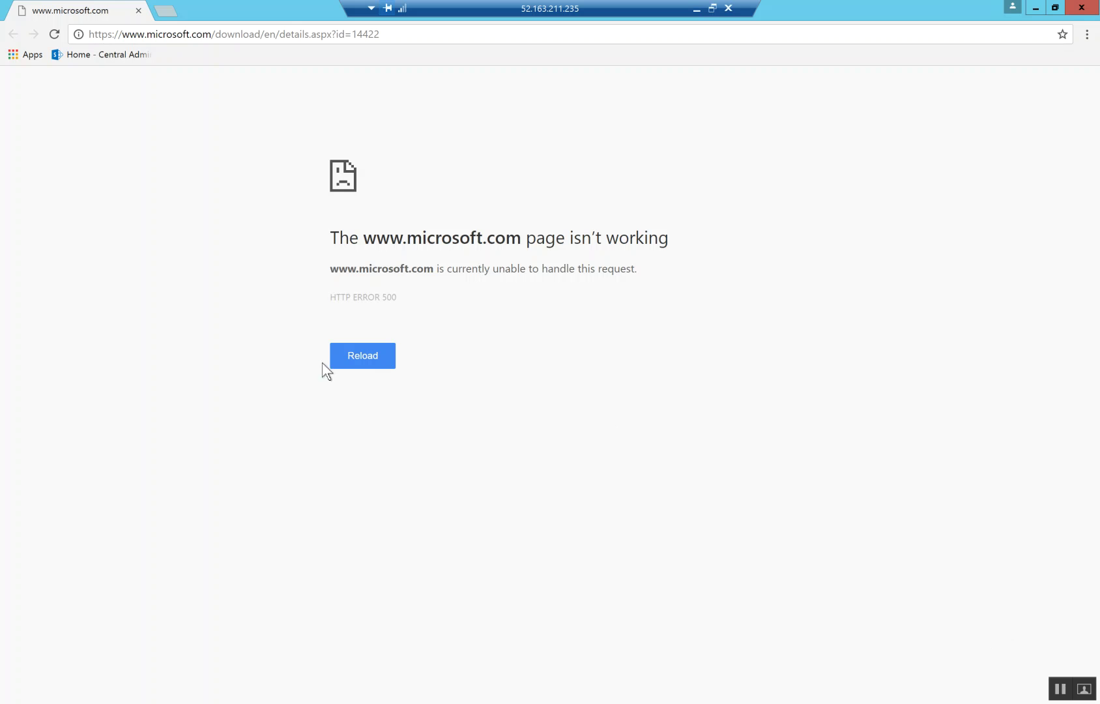
# Reload the Chart Controls page to download MSChart.exe (1.8 MB) and run it.
pyautogui.click(362, 359)
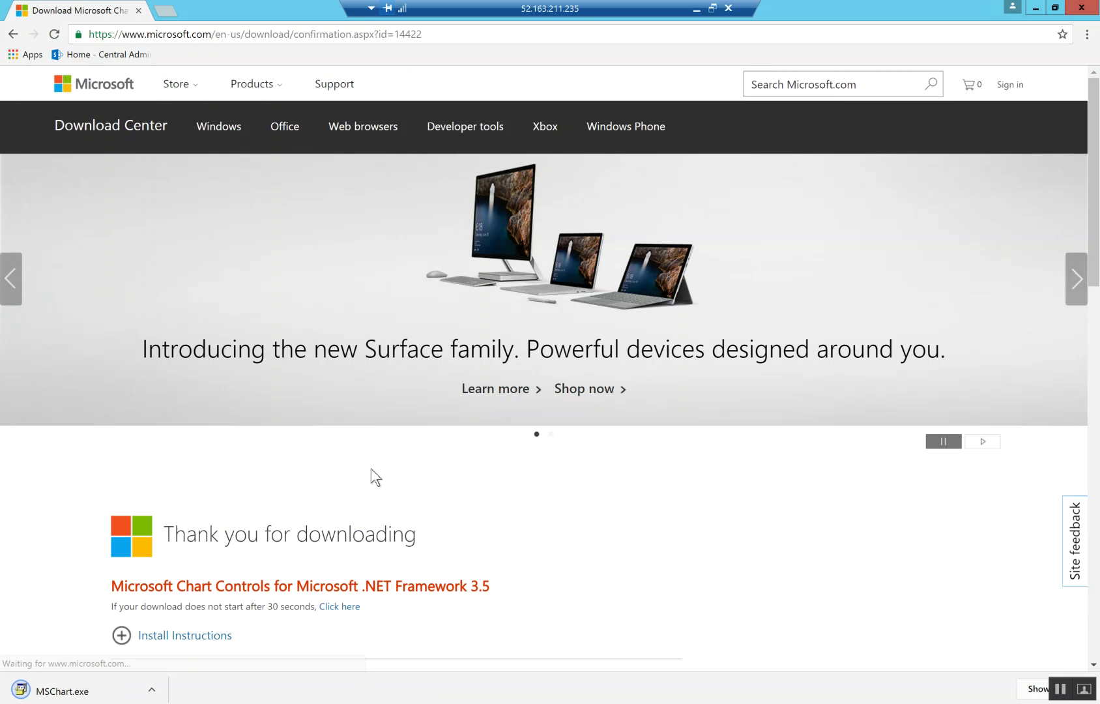
pyautogui.click(69, 690)
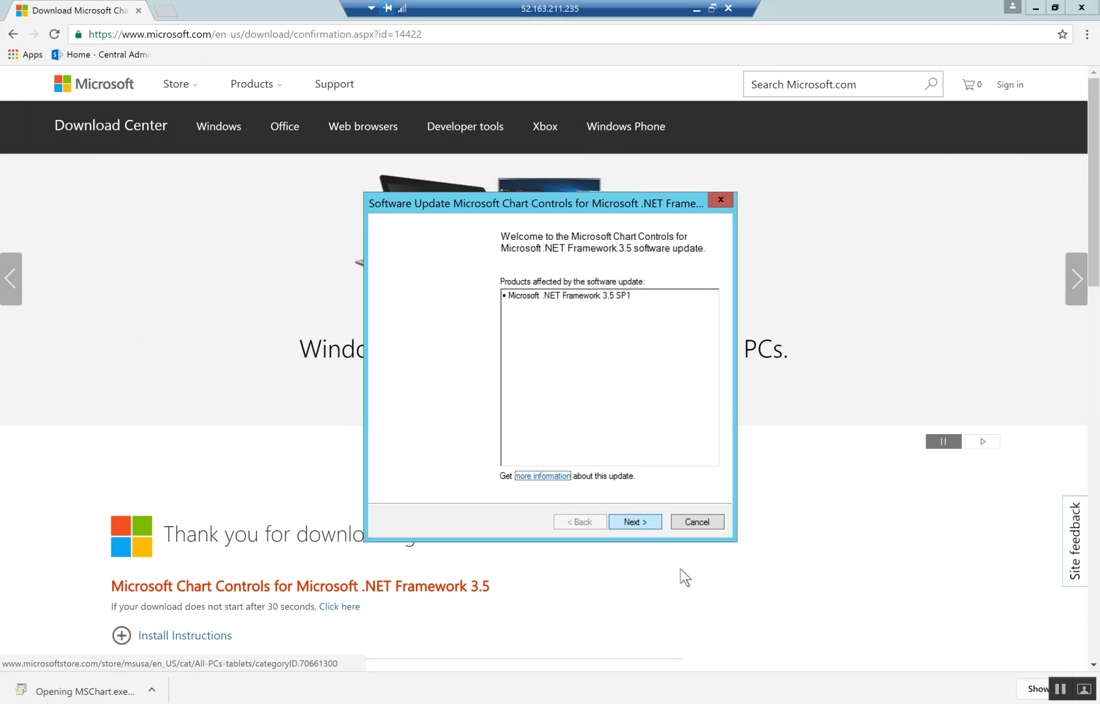
# Accept the license and install Chart Controls for .NET Framework 3.5, then finish.
pyautogui.click(636, 521)
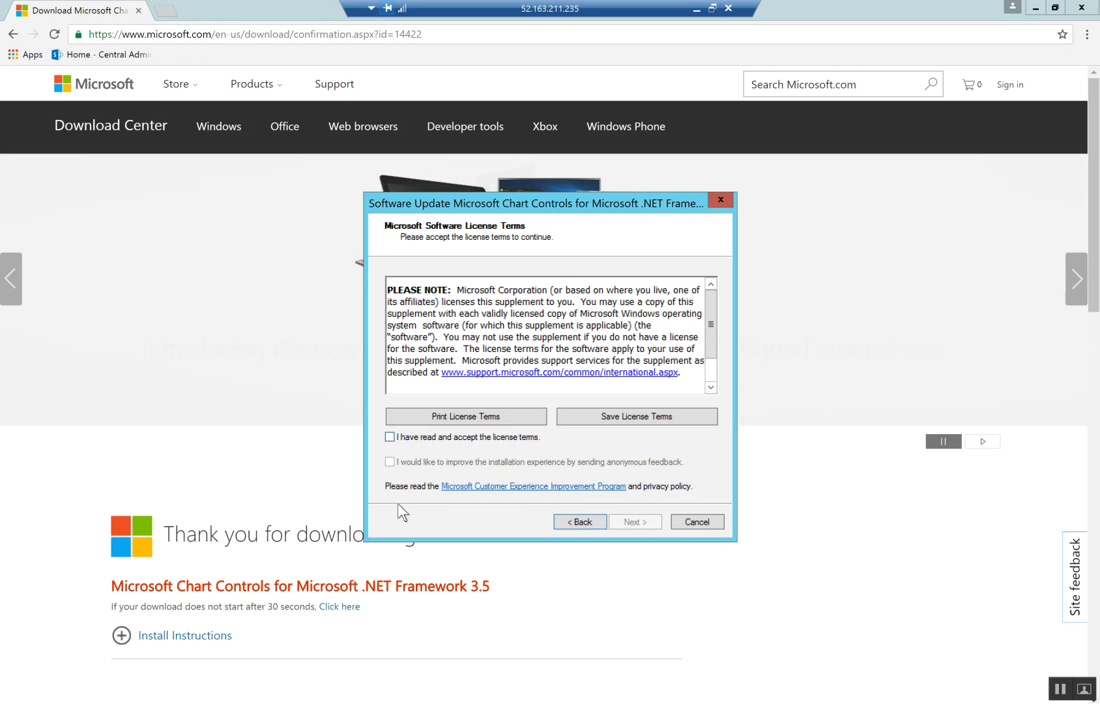
pyautogui.click(391, 438)
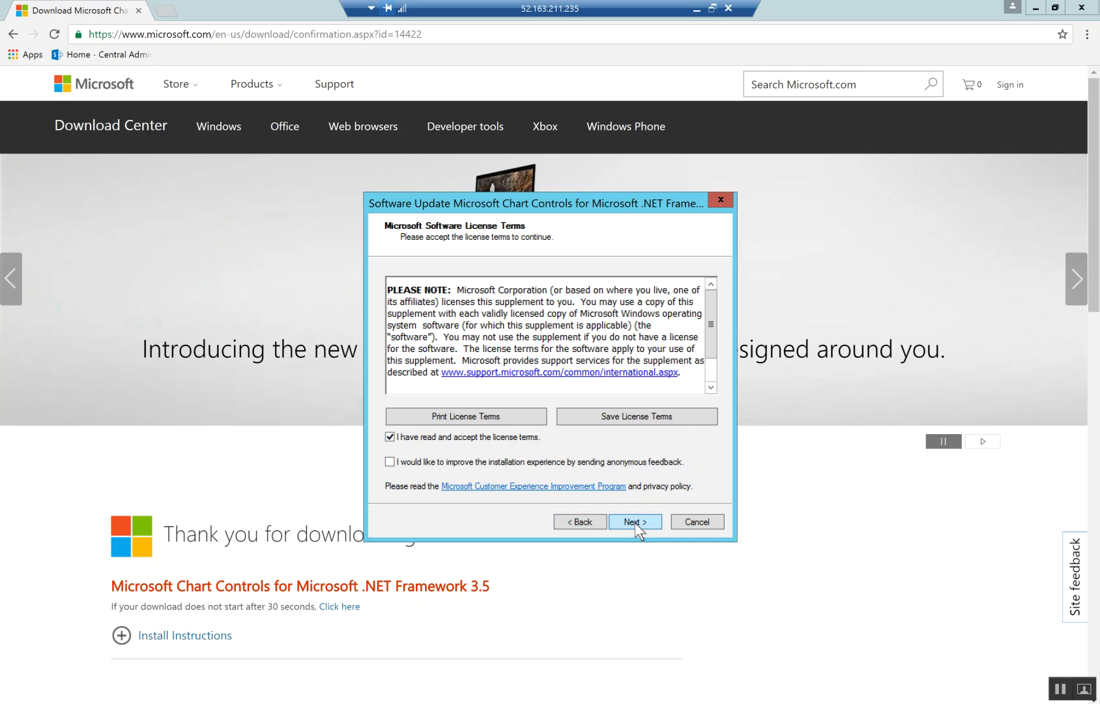
pyautogui.press('Return')
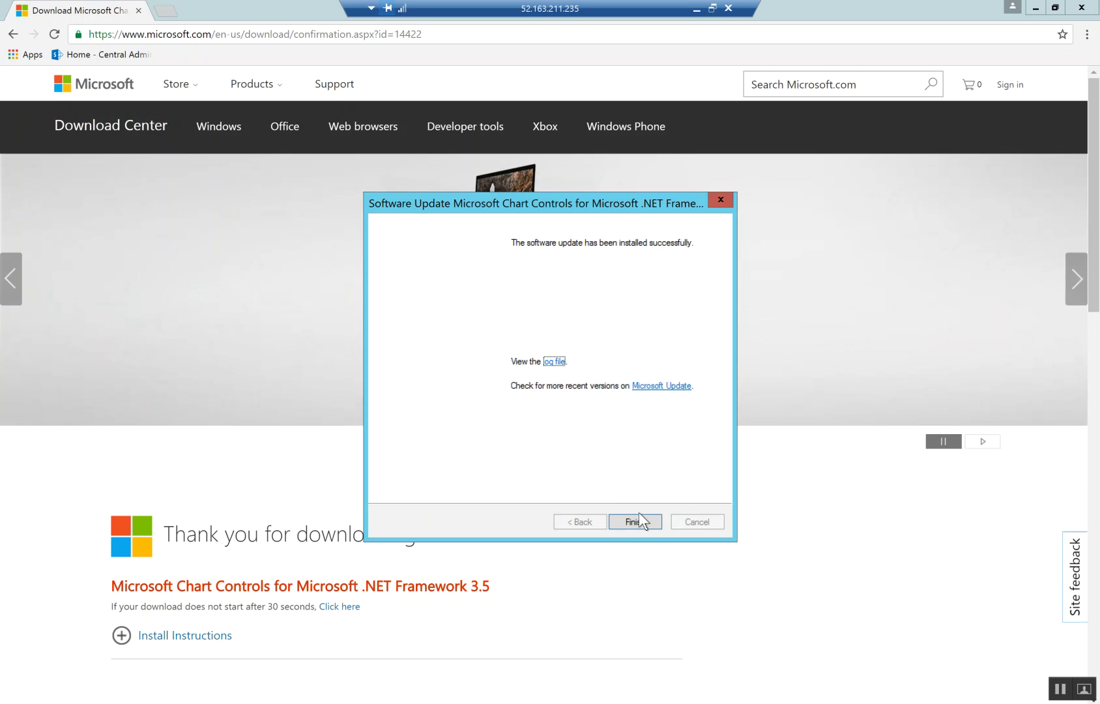
pyautogui.click(657, 520)
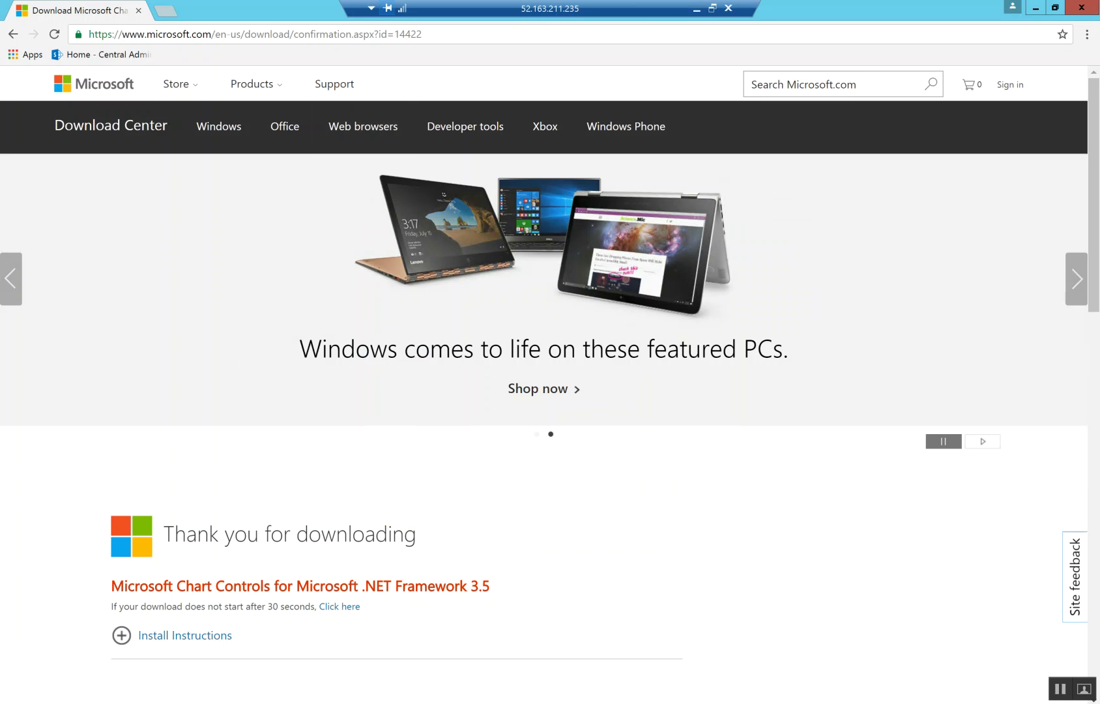
# Close the browser windows and bring back Dynamics AX Setup's prerequisite results, scrolling down the list.
pyautogui.hotkey('alt', 'F4')
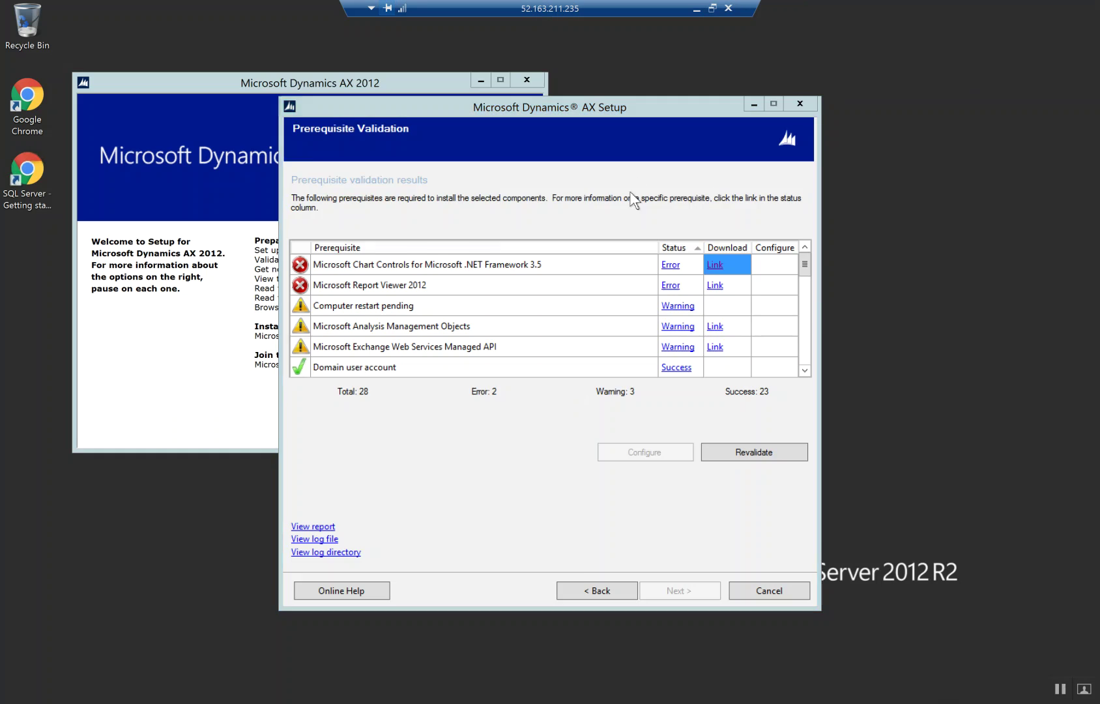
pyautogui.hotkey('alt', 'F4')
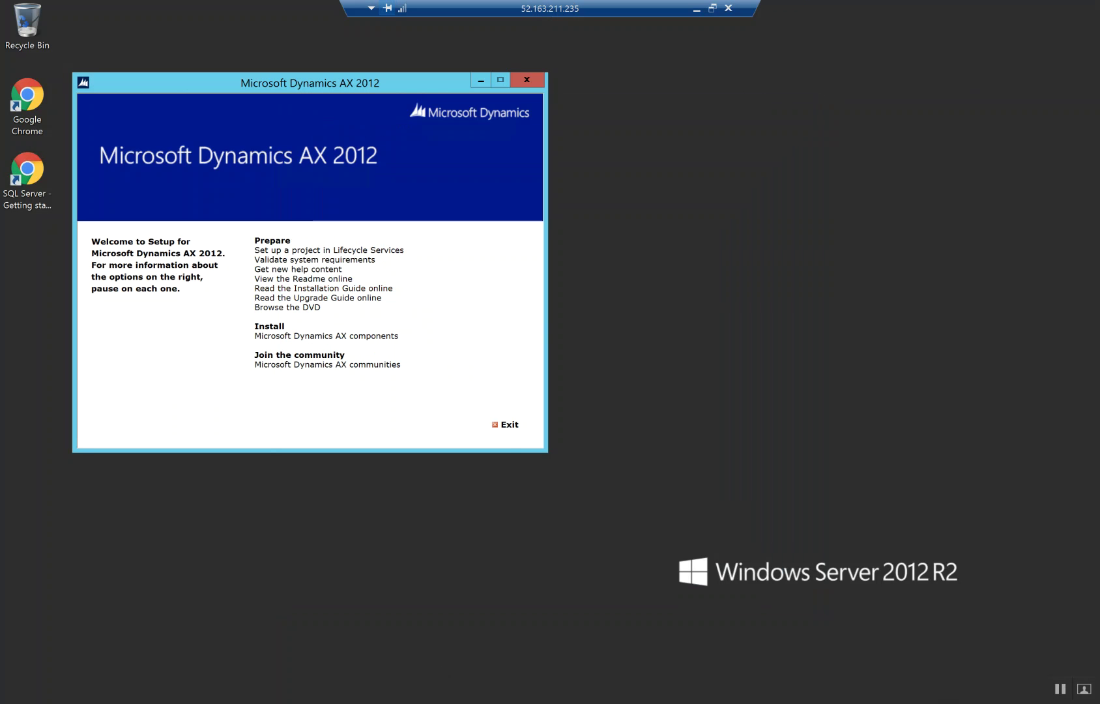
pyautogui.hotkey('alt', 'Tab')
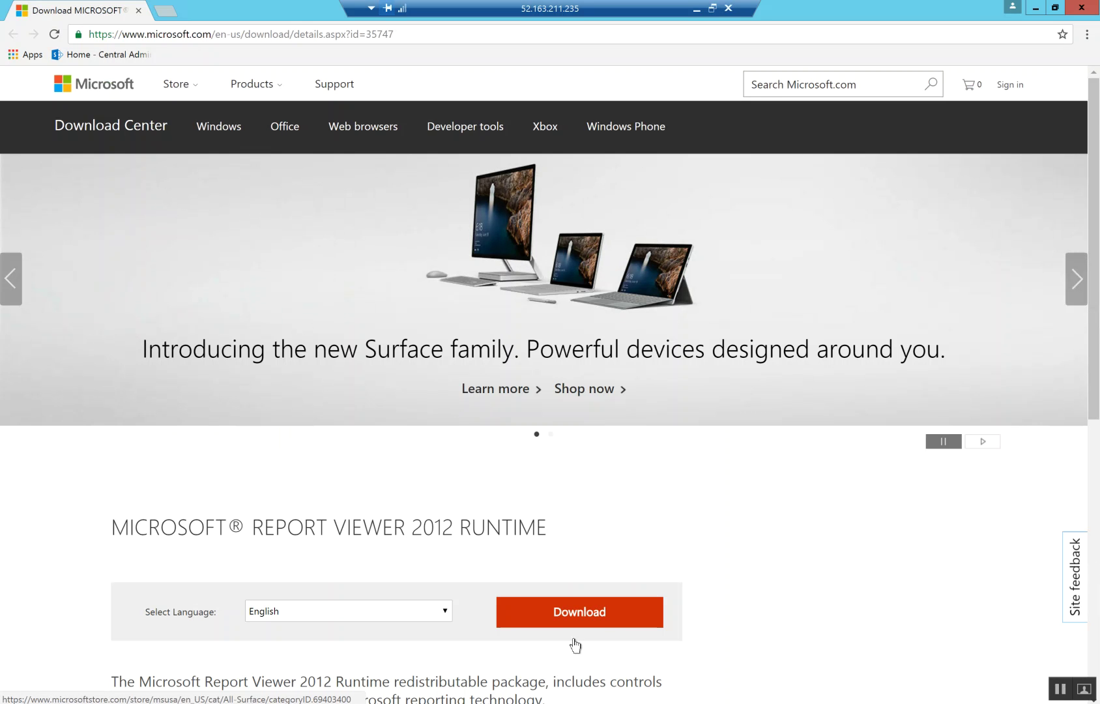
pyautogui.scroll(-1, 575, 645)
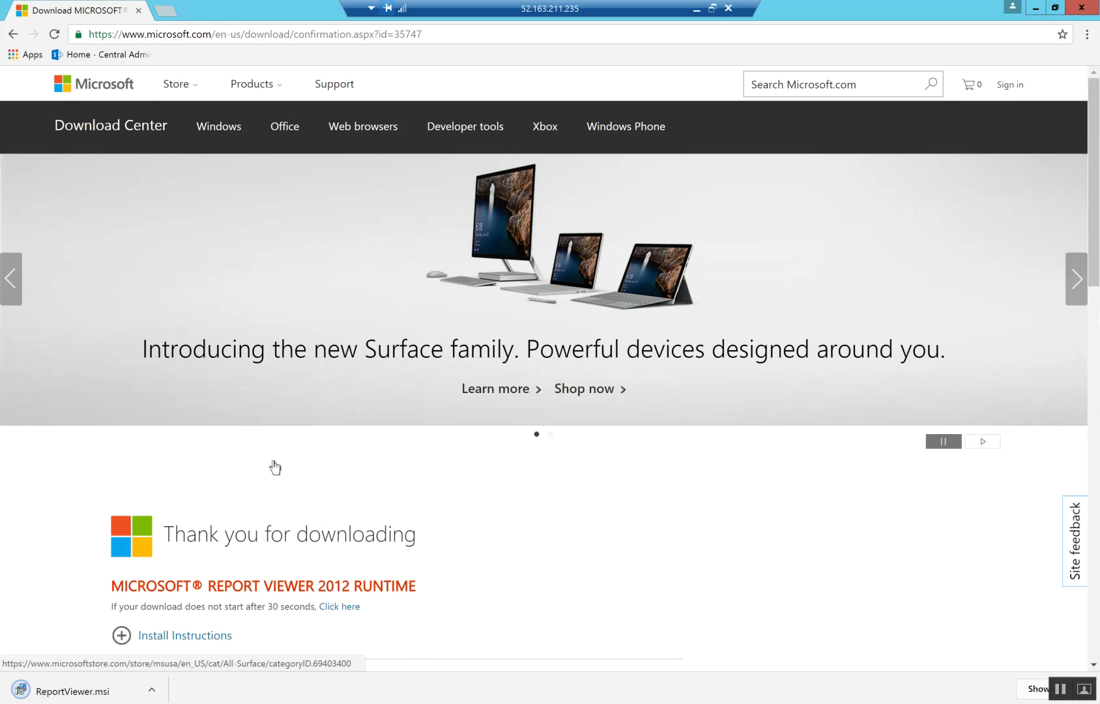
# Run ReportViewer.msi, note the missing CLR Types prerequisite, and search 'clr type sql server 2012'.
pyautogui.click(66, 693)
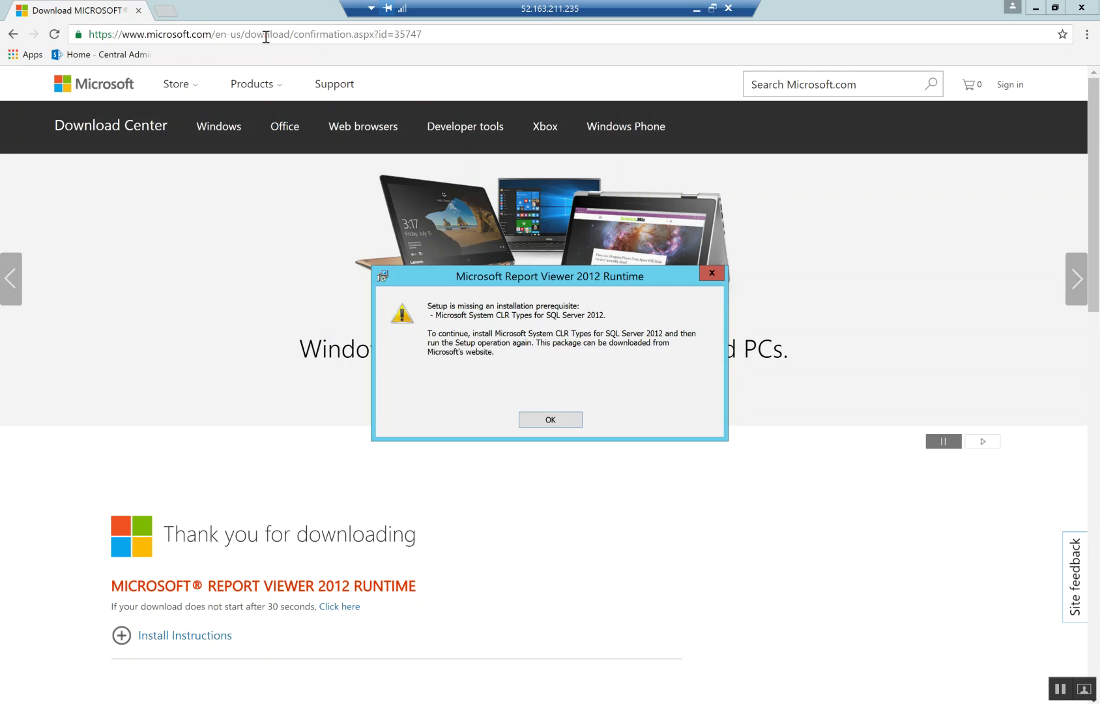
pyautogui.click(265, 36)
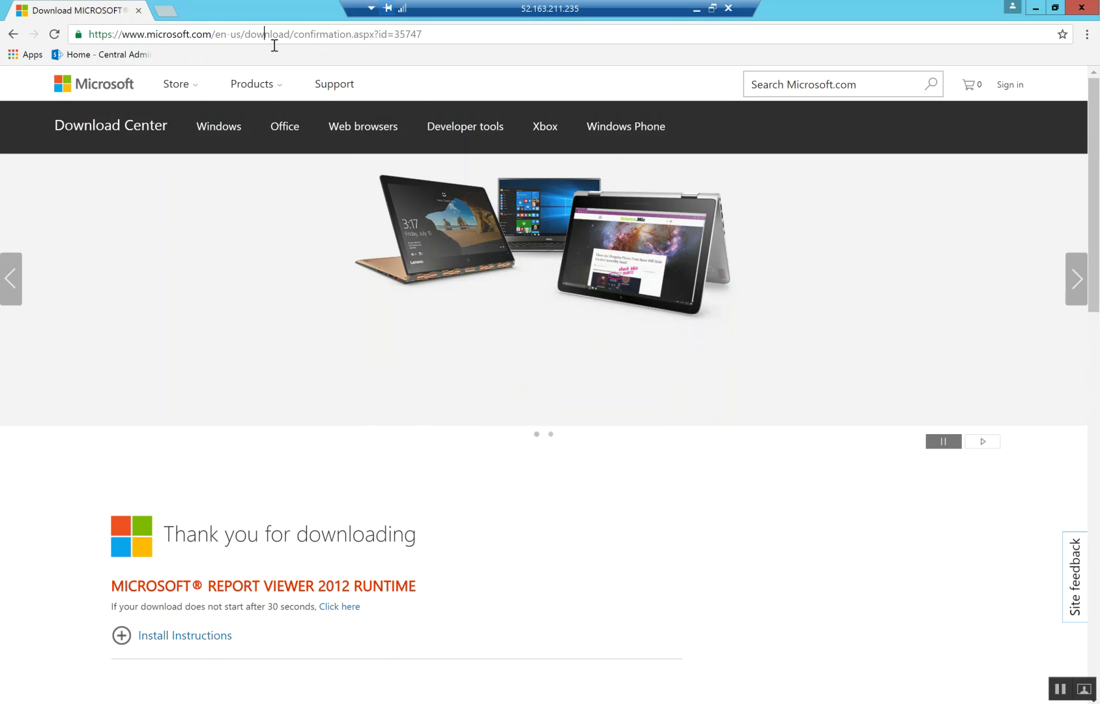
pyautogui.click(274, 43)
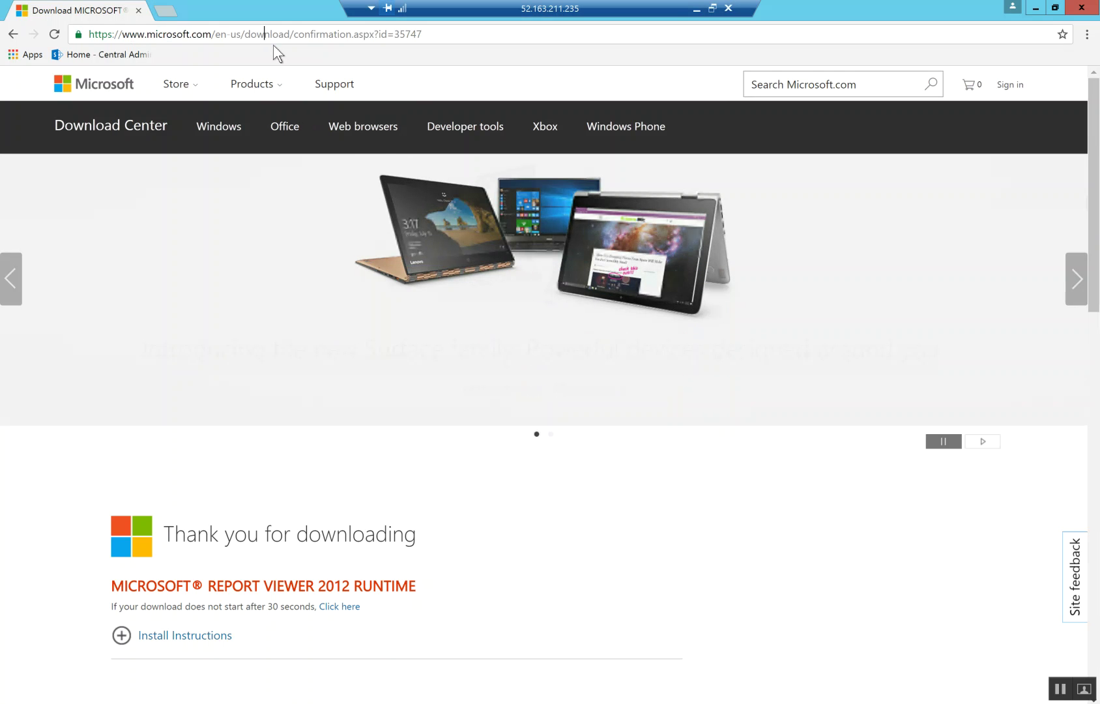
pyautogui.write('clr type sql server 2012')
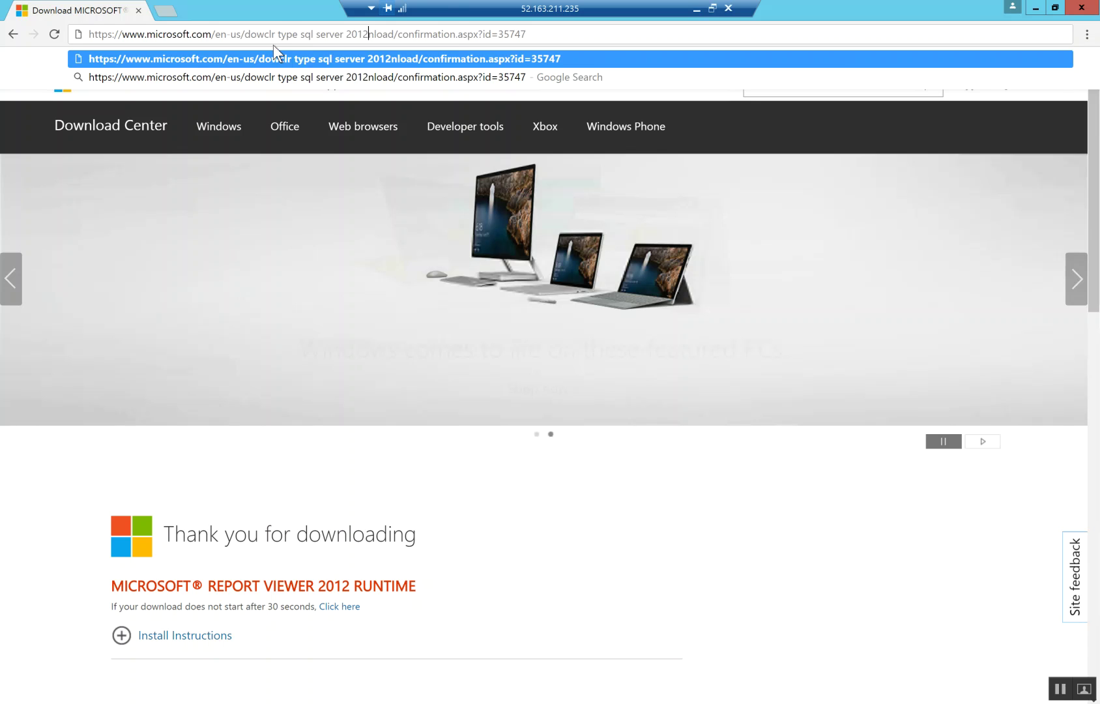
pyautogui.hotkey('ctrl', 's')
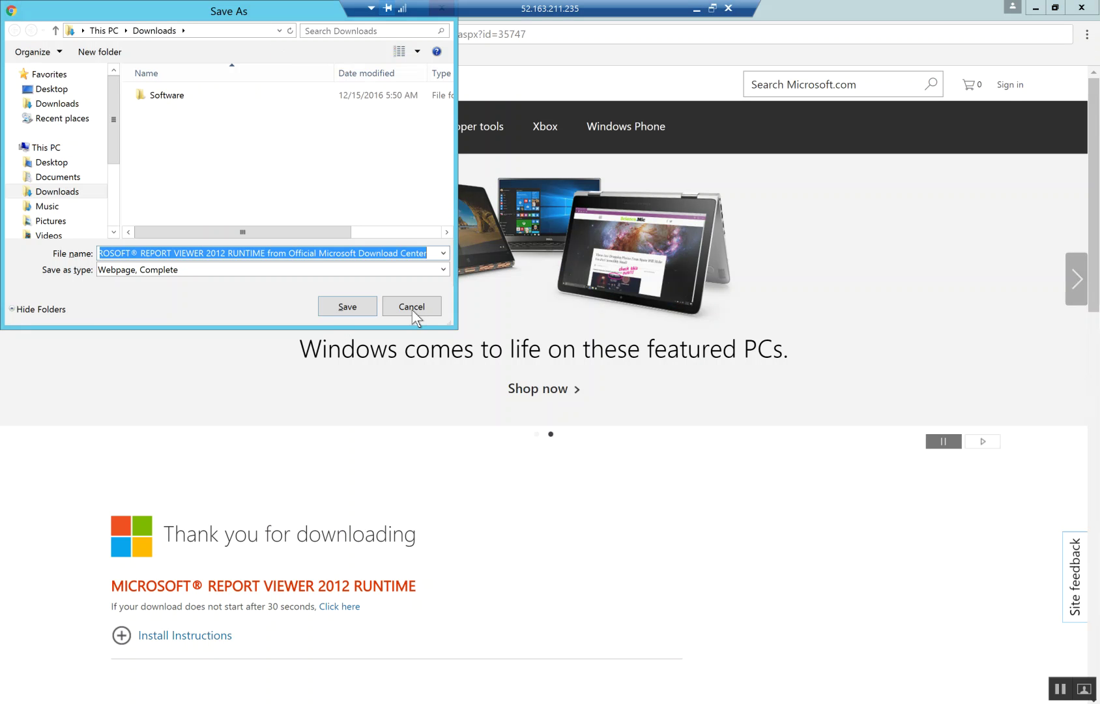
pyautogui.click(415, 315)
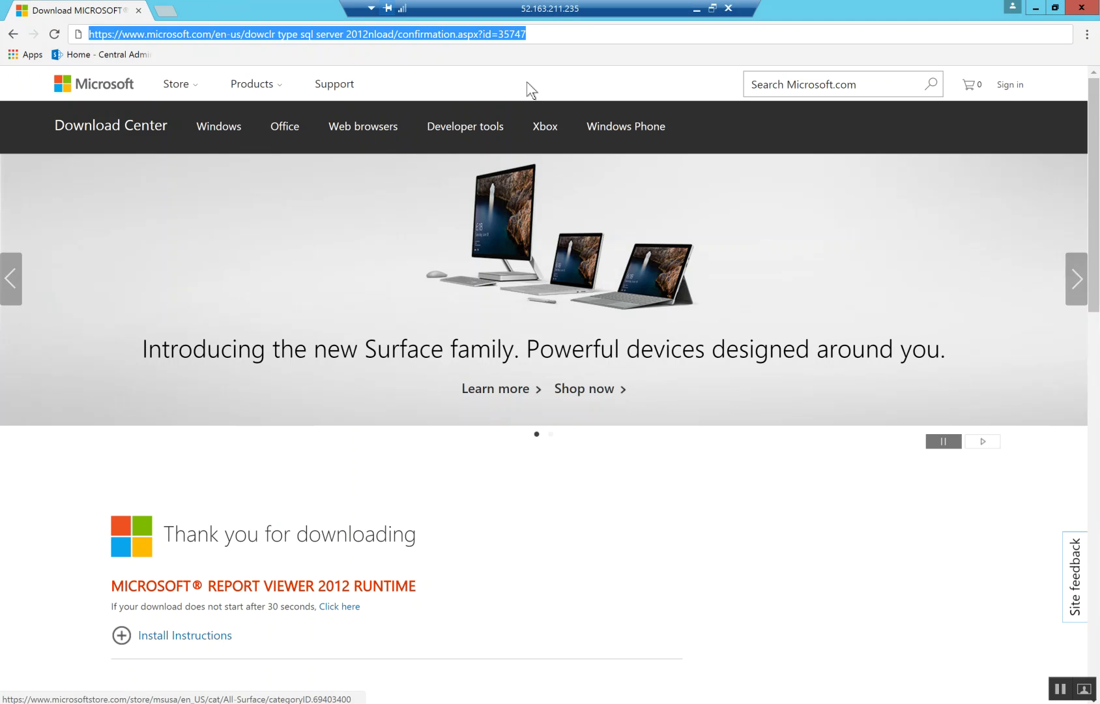
# Search Google for 'sql server 2012 clr types' and reach the SQL Server 2012 SP1 Feature Pack page.
pyautogui.write('s')
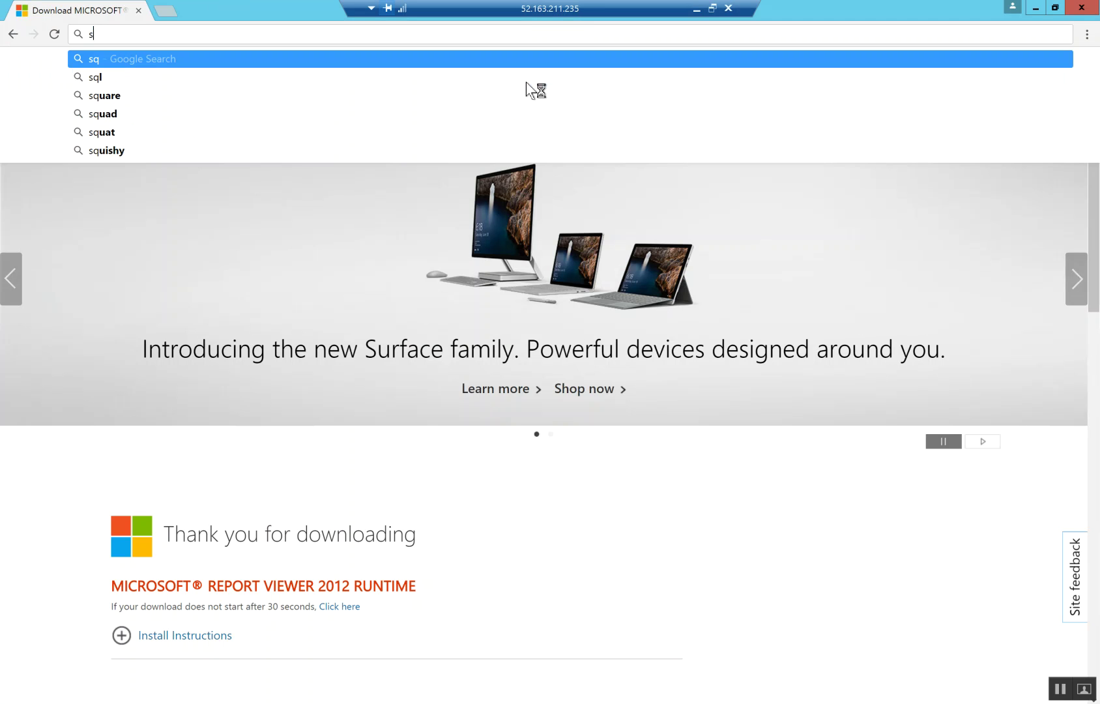
pyautogui.write('ql server 2012 ')
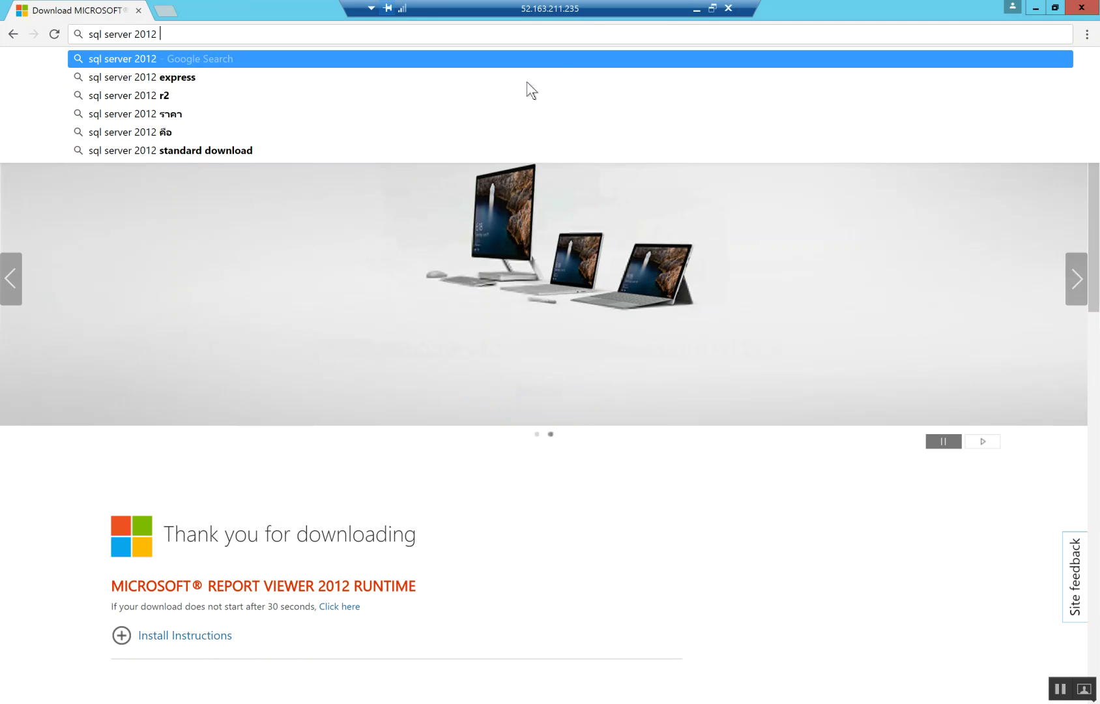
pyautogui.write('clr types')
pyautogui.press('Return')
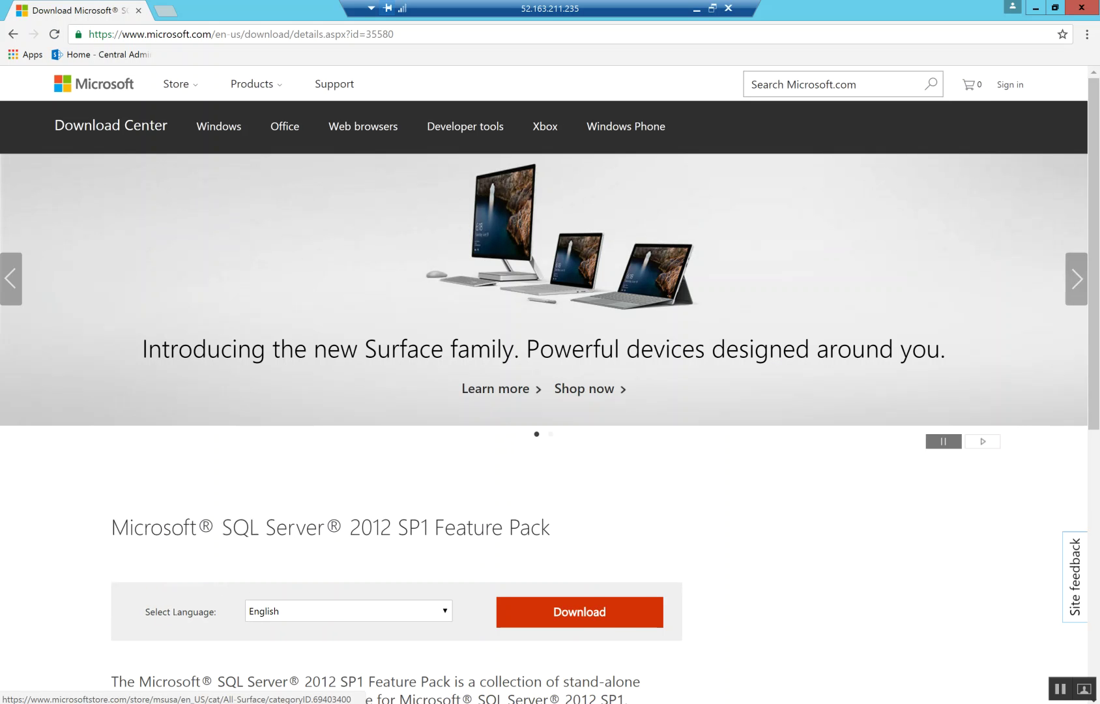
pyautogui.scroll(-2, 557, 609)
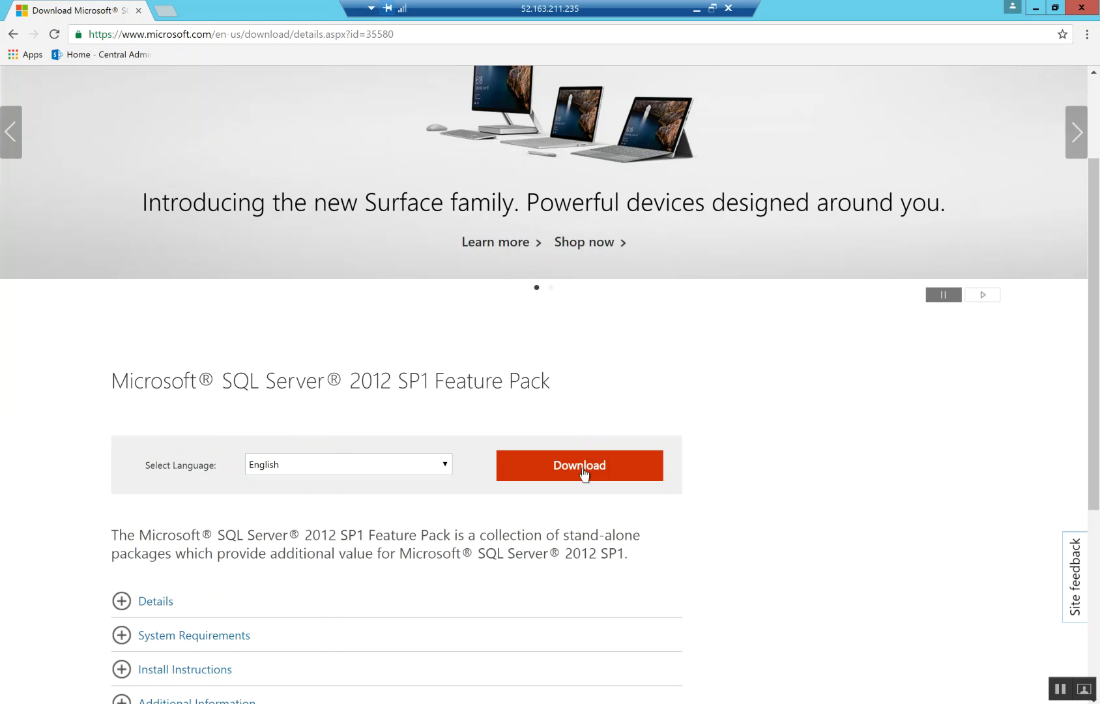
# Open the Feature Pack file list and scroll down to ENU\x64\SQLSysClrTypes.msi (2.4 MB).
pyautogui.click(611, 434)
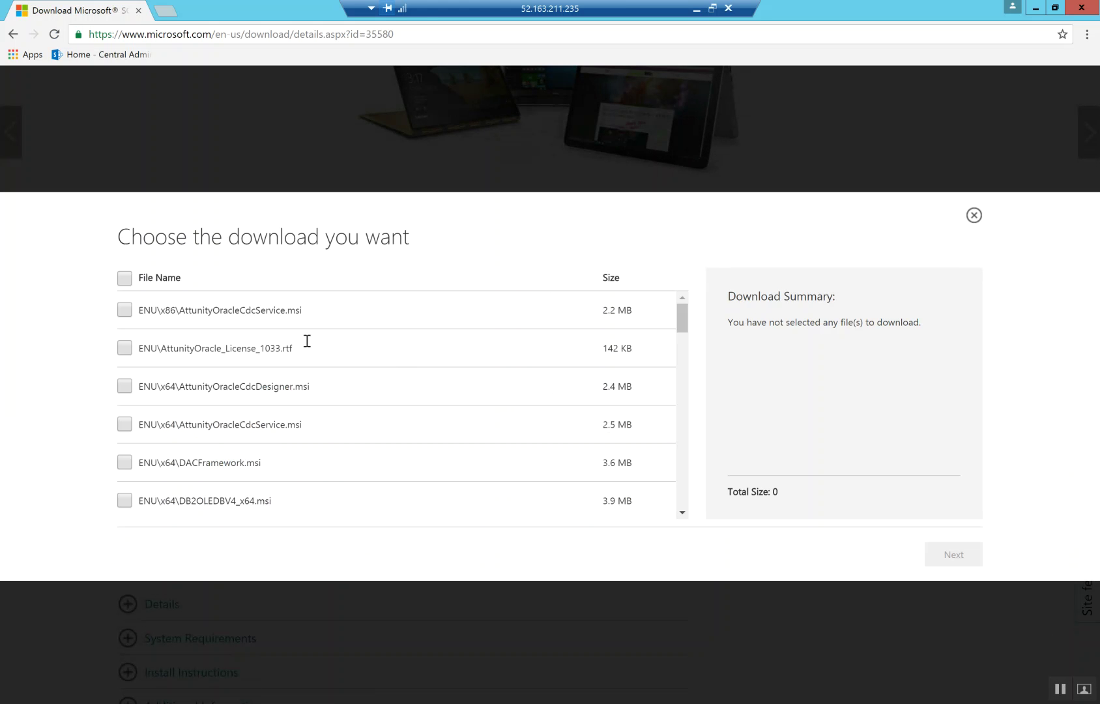
pyautogui.click(681, 513)
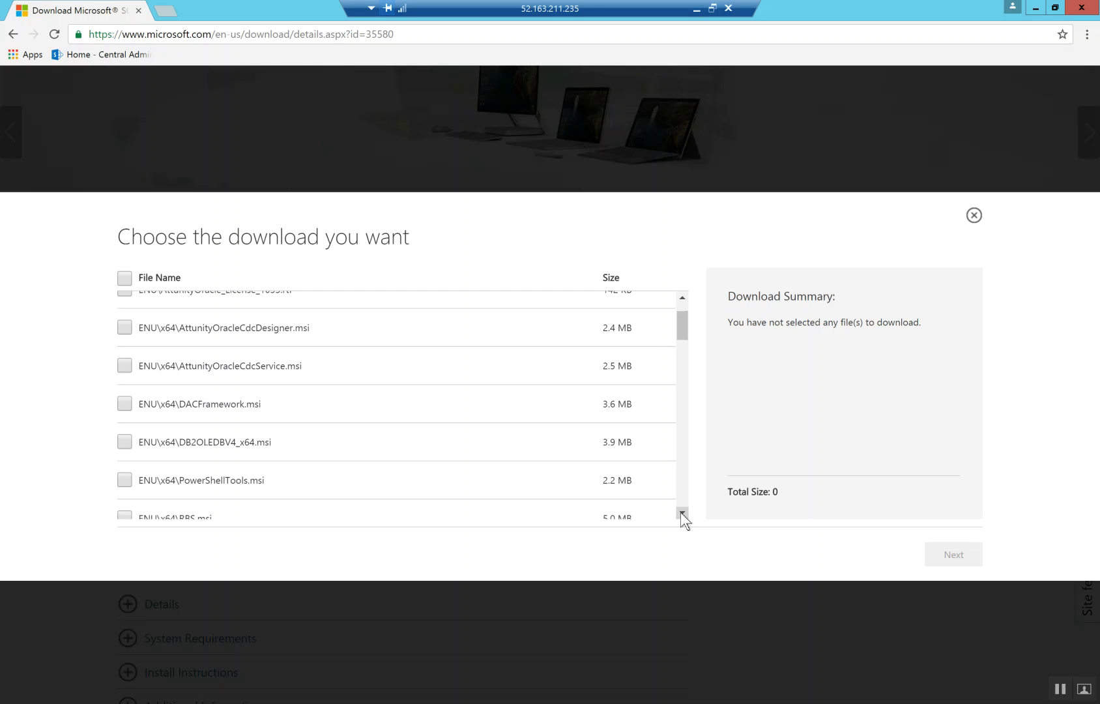
pyautogui.click(682, 514)
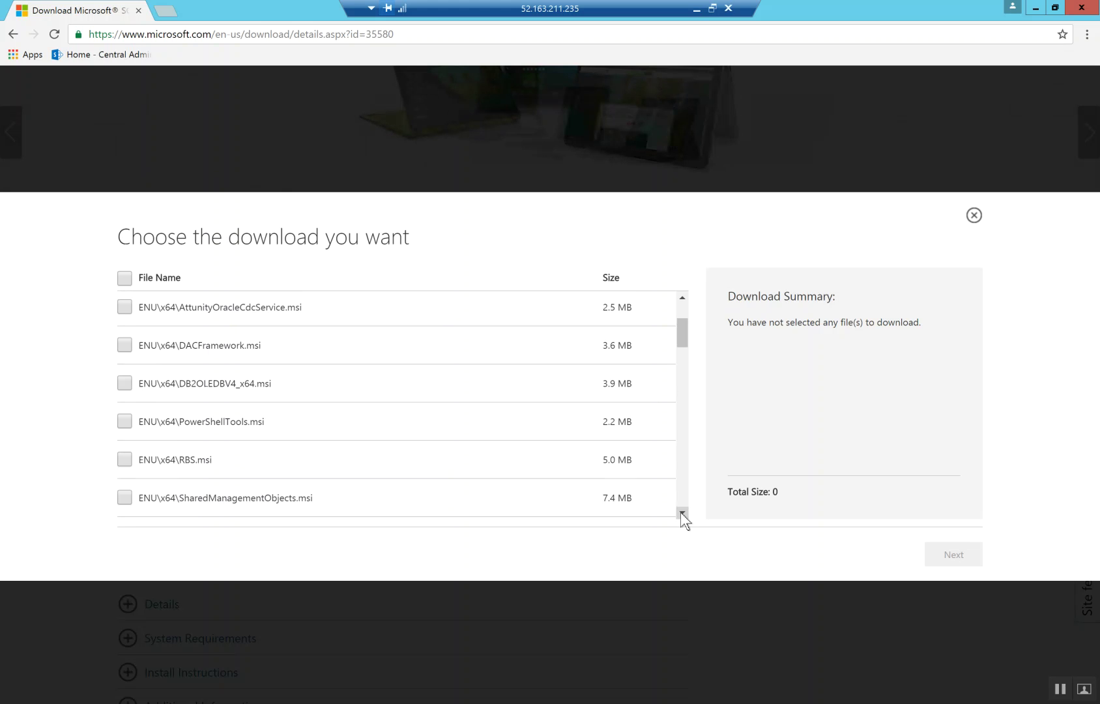
pyautogui.click(682, 513)
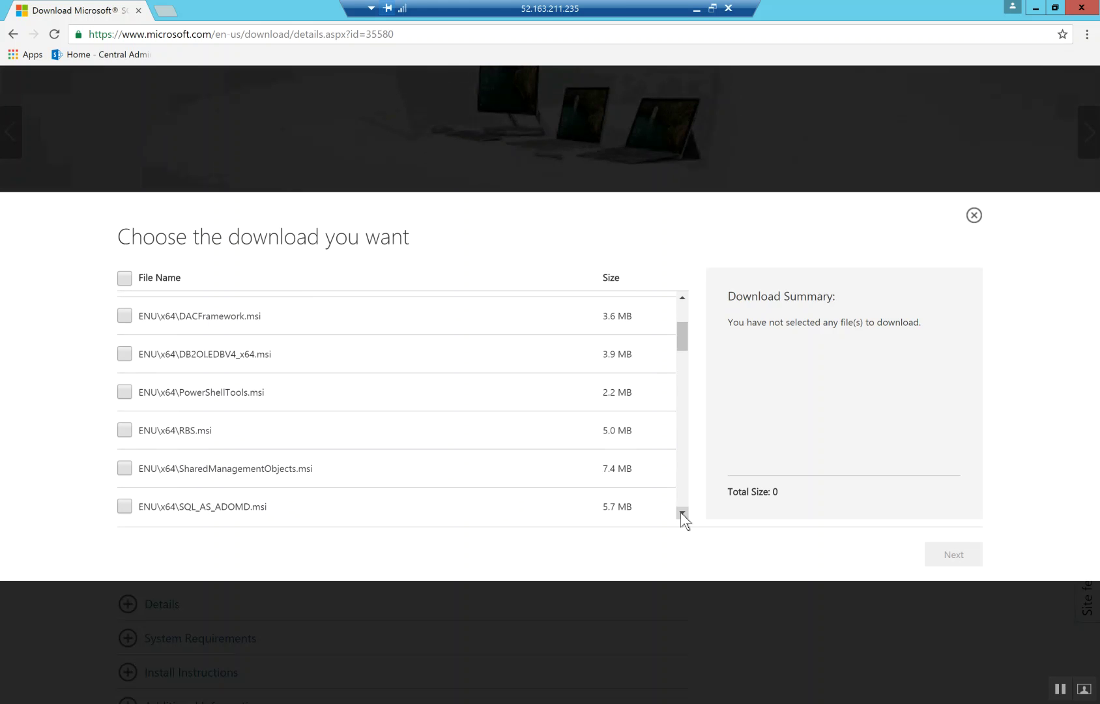
pyautogui.click(681, 514)
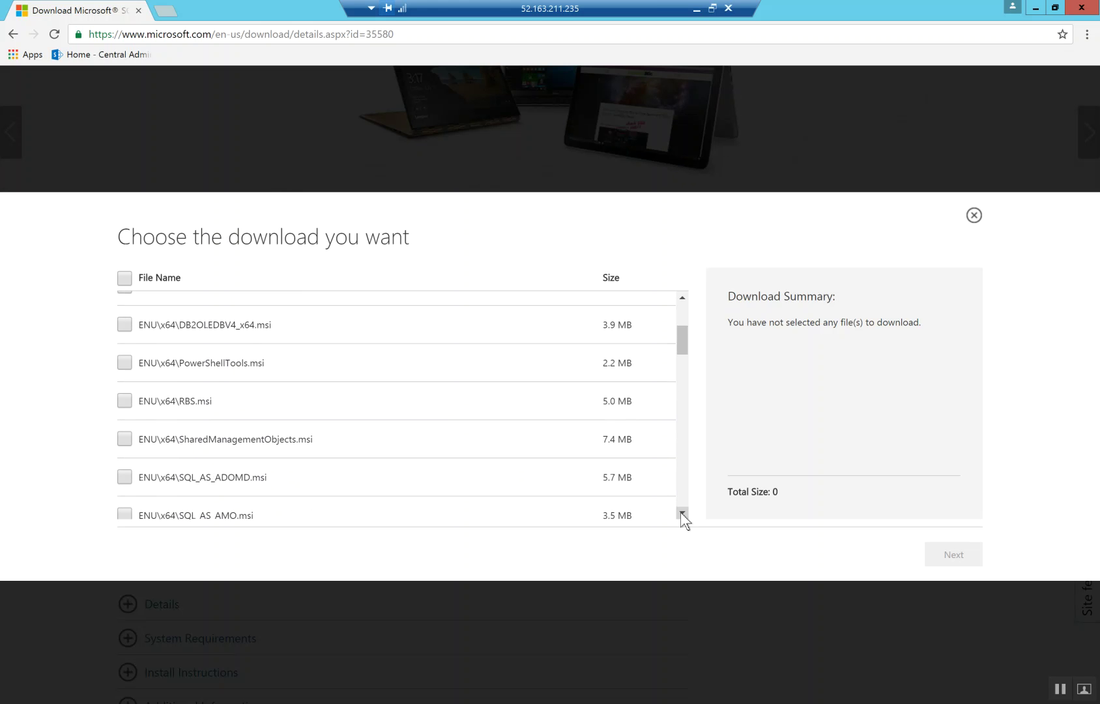
pyautogui.click(681, 513)
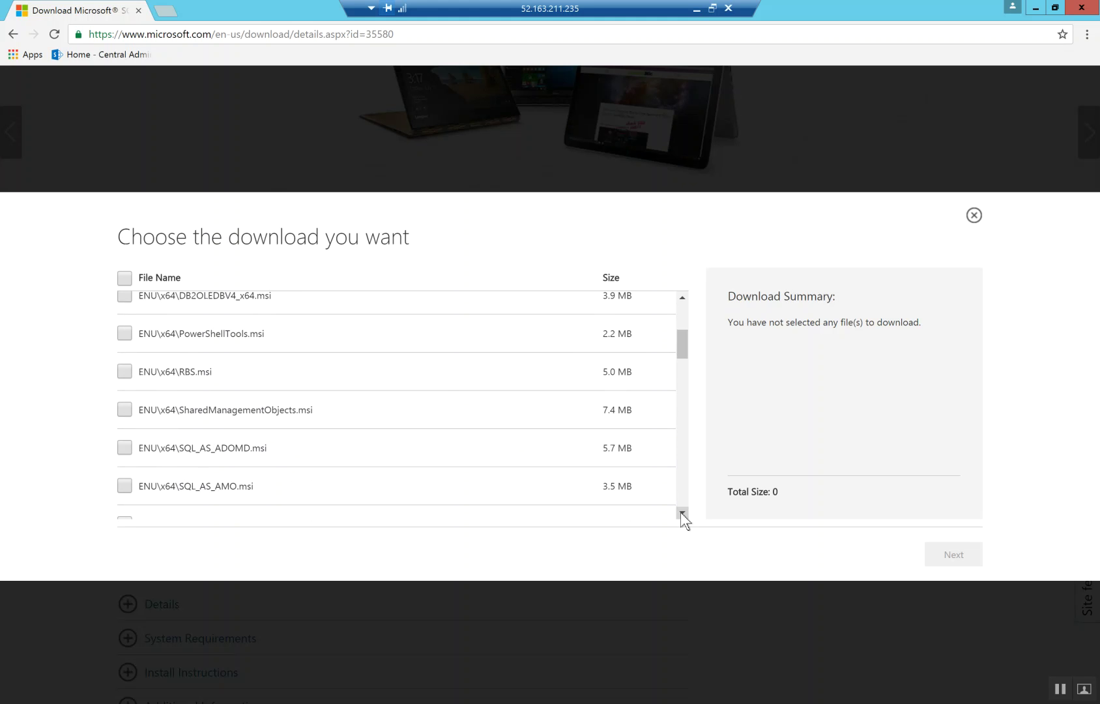
pyautogui.click(681, 514)
pyautogui.click(682, 513)
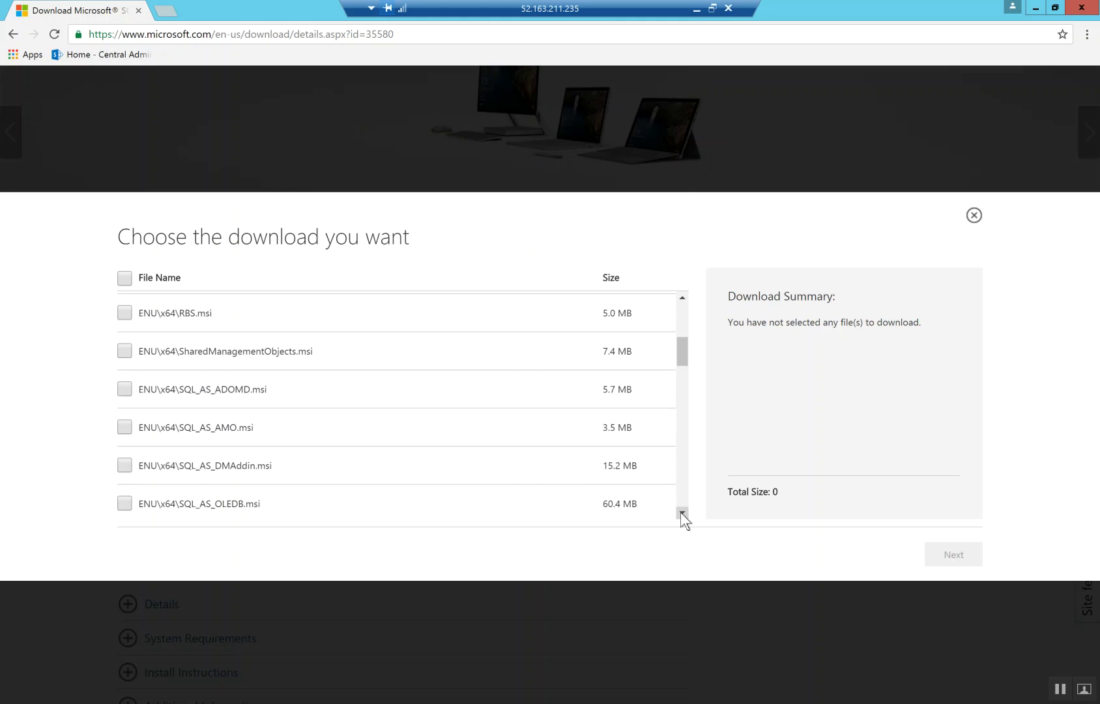
pyautogui.click(681, 514)
pyautogui.click(682, 513)
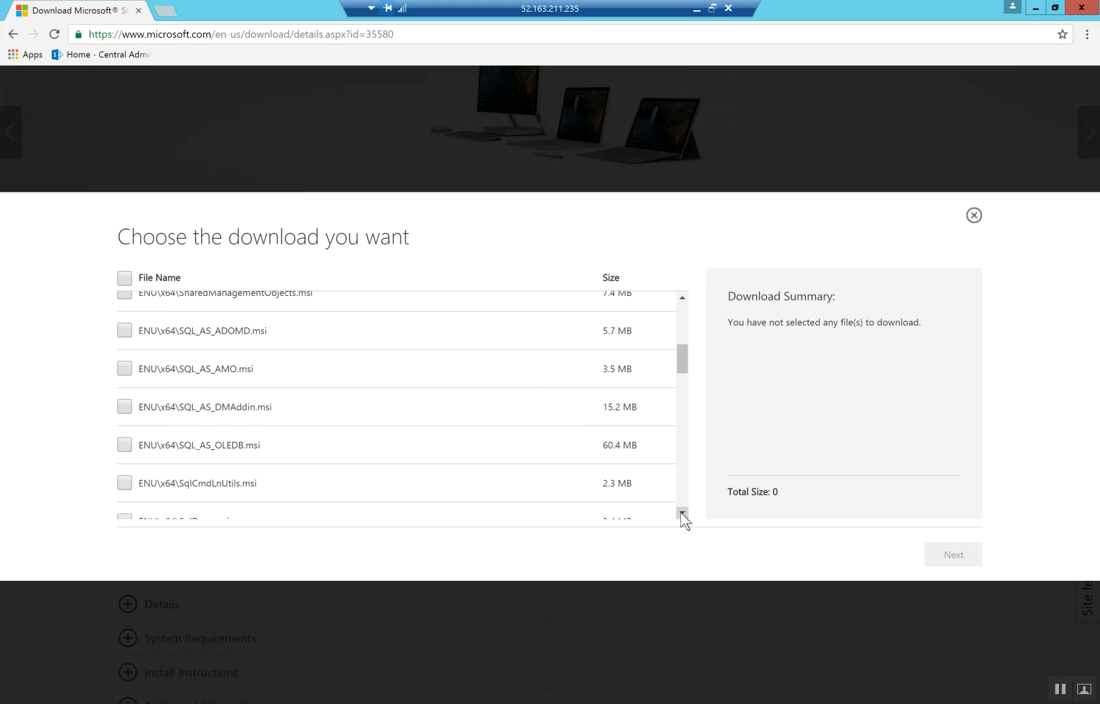
pyautogui.click(681, 514)
pyautogui.click(681, 513)
pyautogui.click(682, 514)
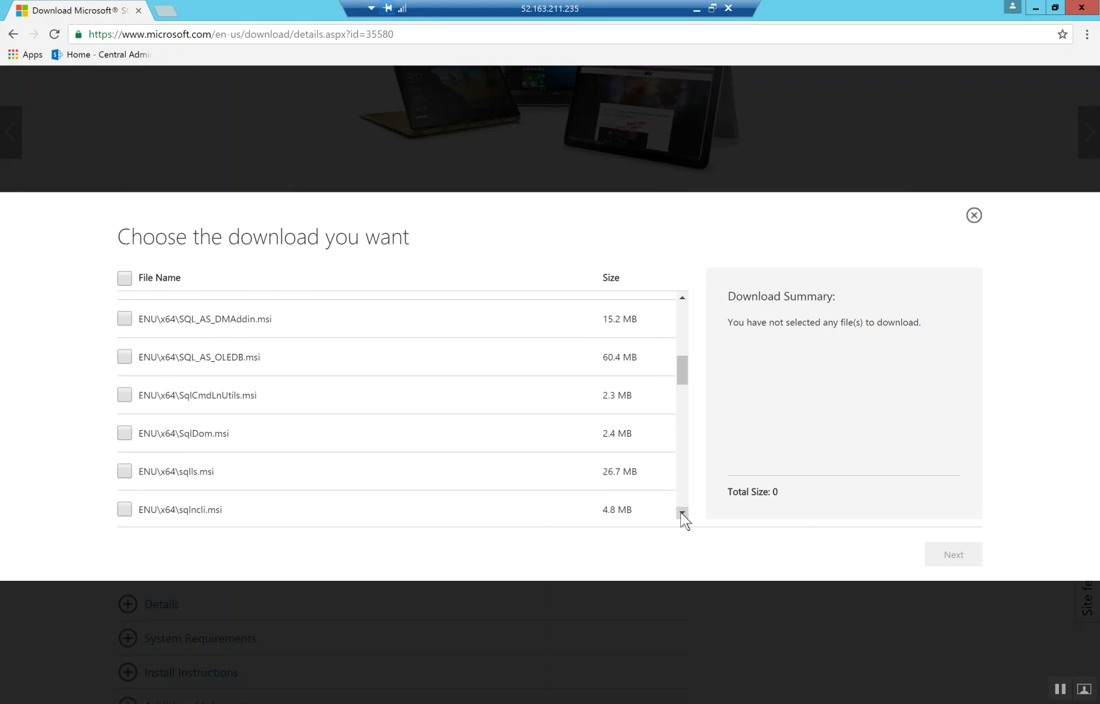
pyautogui.click(682, 513)
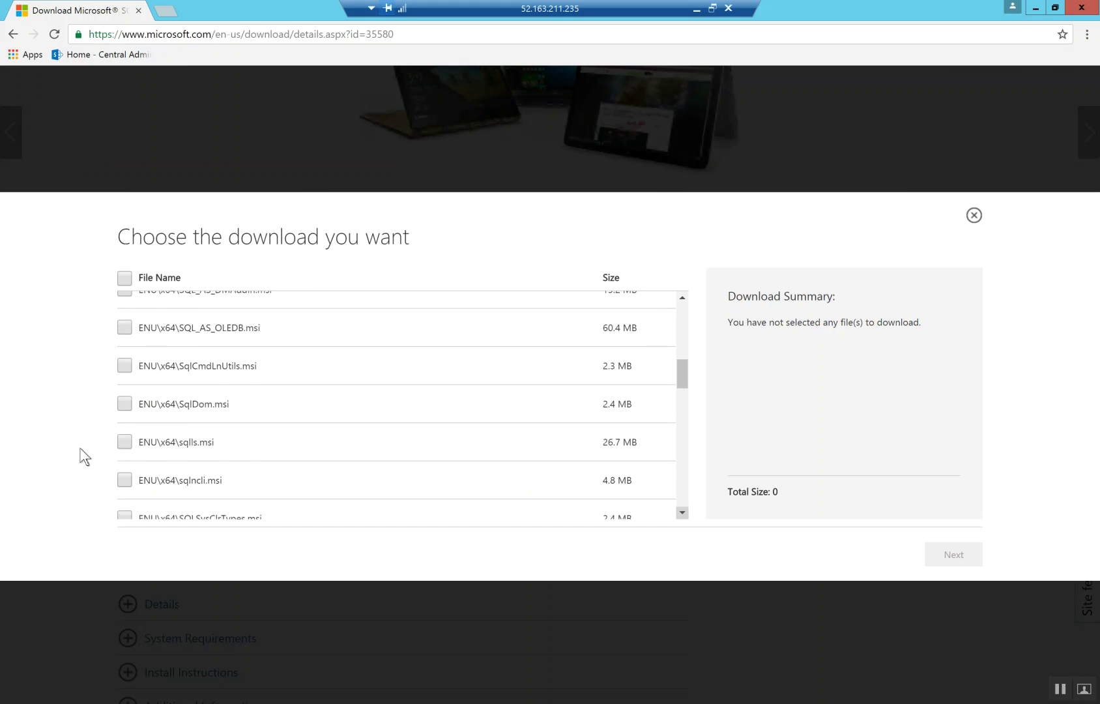
pyautogui.scroll(-1, 209, 495)
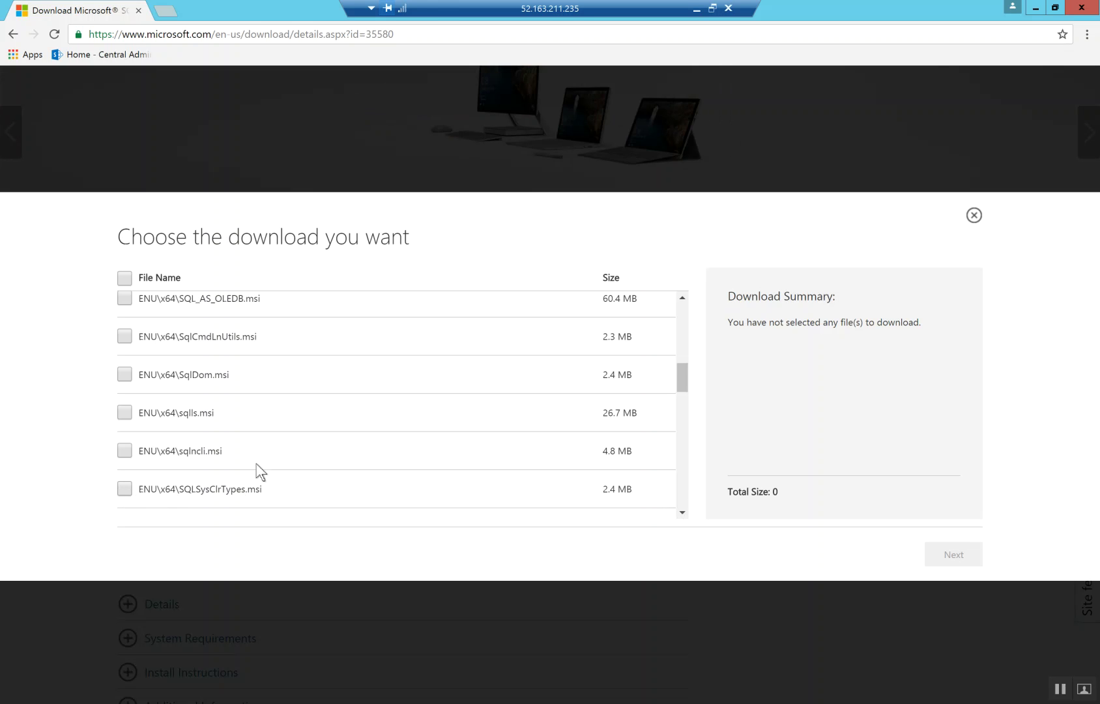
# Tick ENU\x64\SQLSysClrTypes.msi (2.4 MB) for download.
pyautogui.press('space')
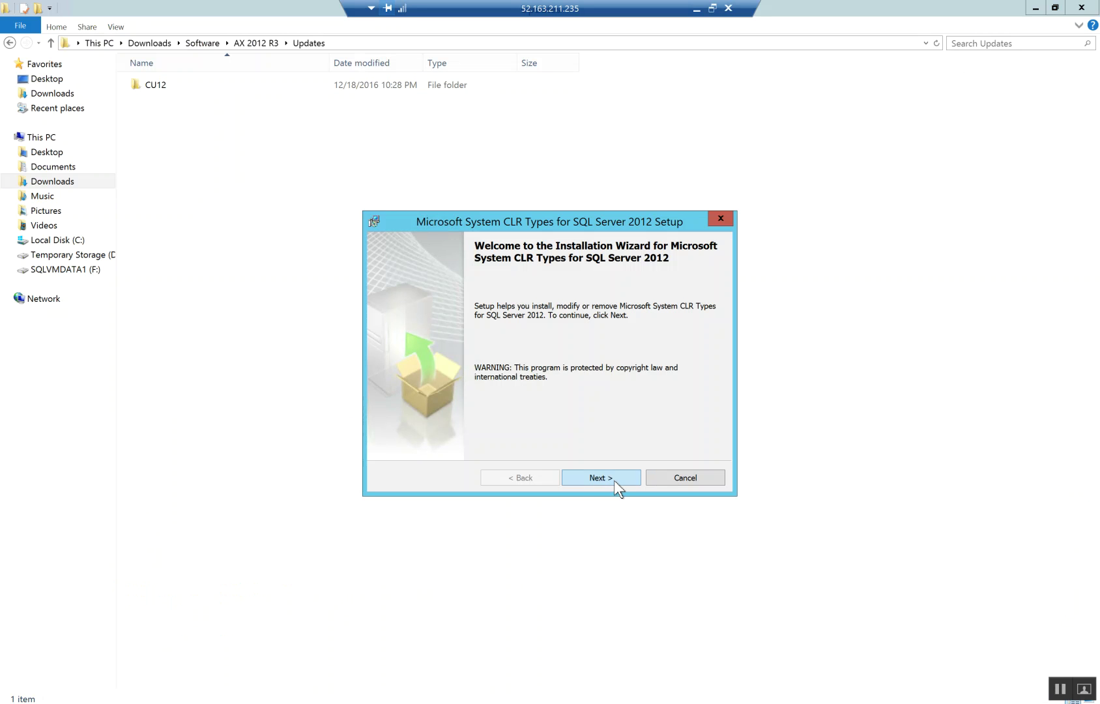
# Install System CLR Types for SQL Server 2012 with license accepted, then OK Report Viewer's prerequisite warning.
pyautogui.click(614, 480)
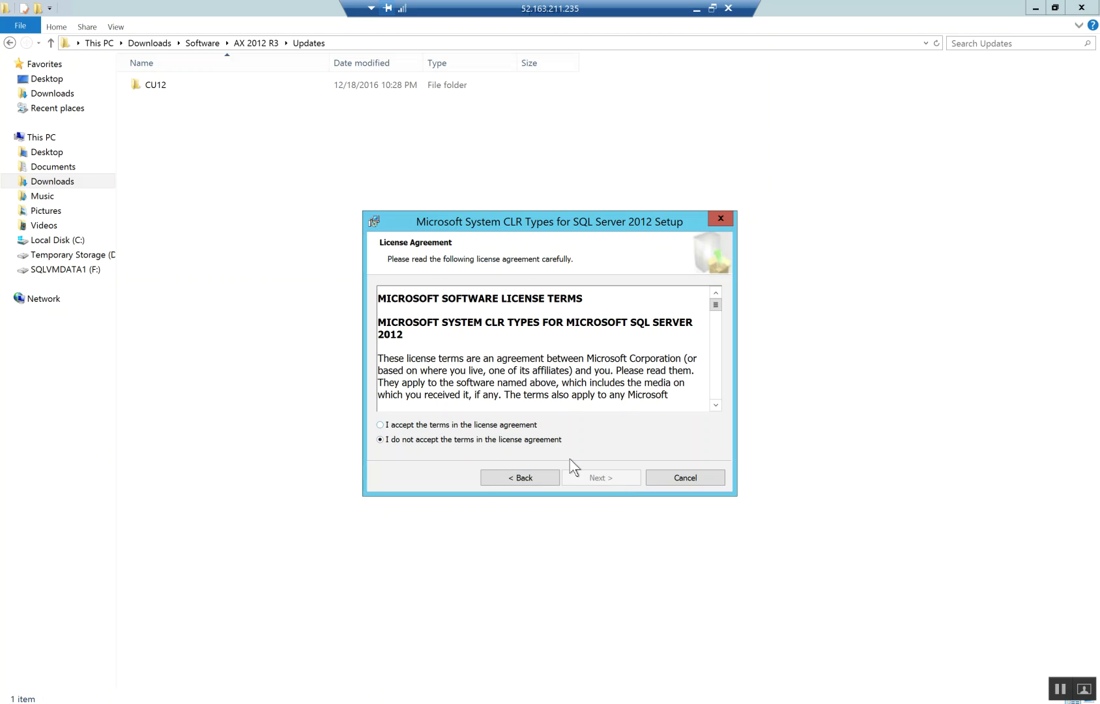
pyautogui.hotkey('alt', 'a')
pyautogui.click(599, 480)
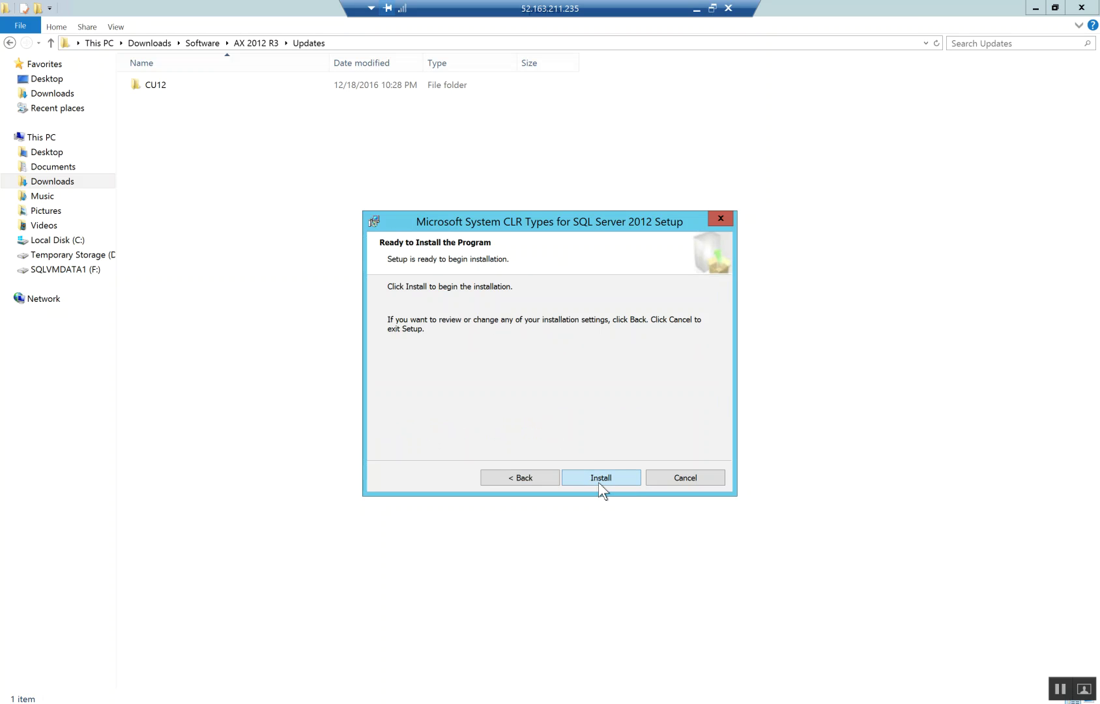
pyautogui.click(599, 479)
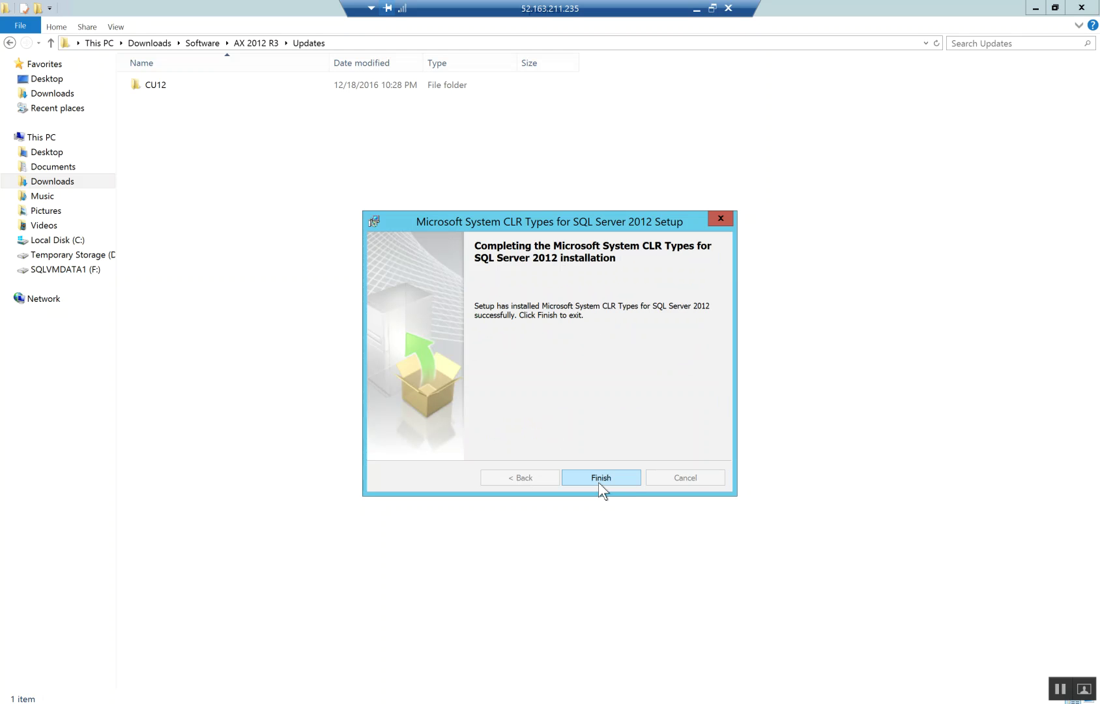
pyautogui.click(591, 479)
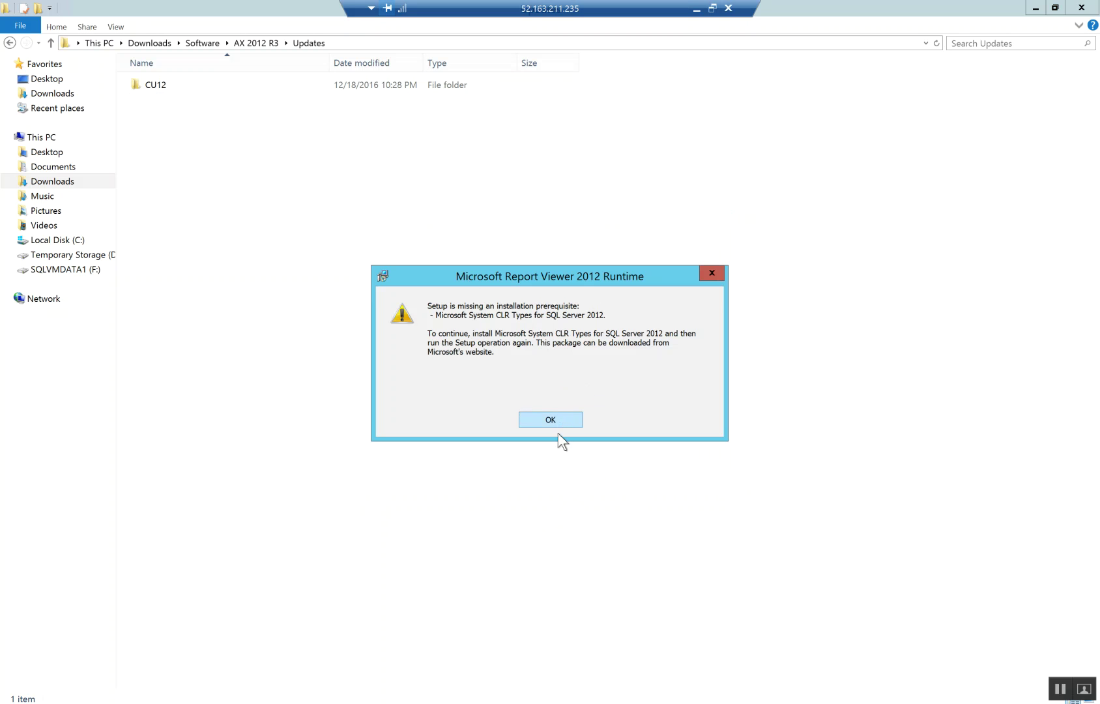
pyautogui.click(529, 420)
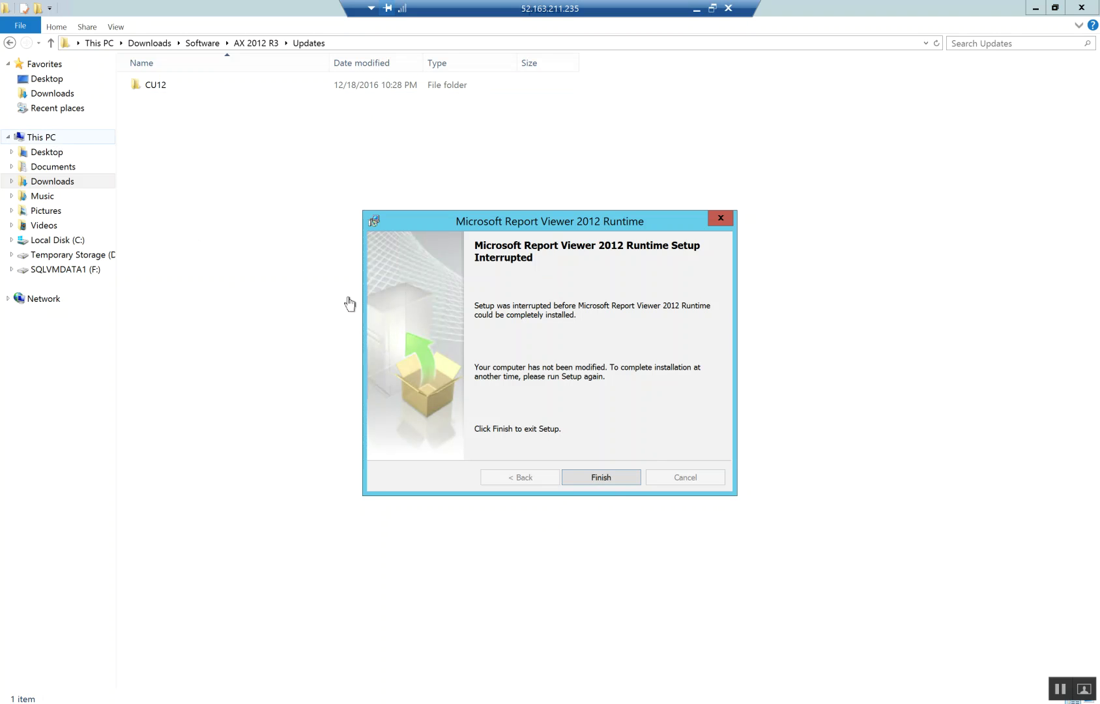
# Close the interrupted setup and install Report Viewer 2012 Runtime from the ReportViewer package in Downloads.
pyautogui.click(162, 140)
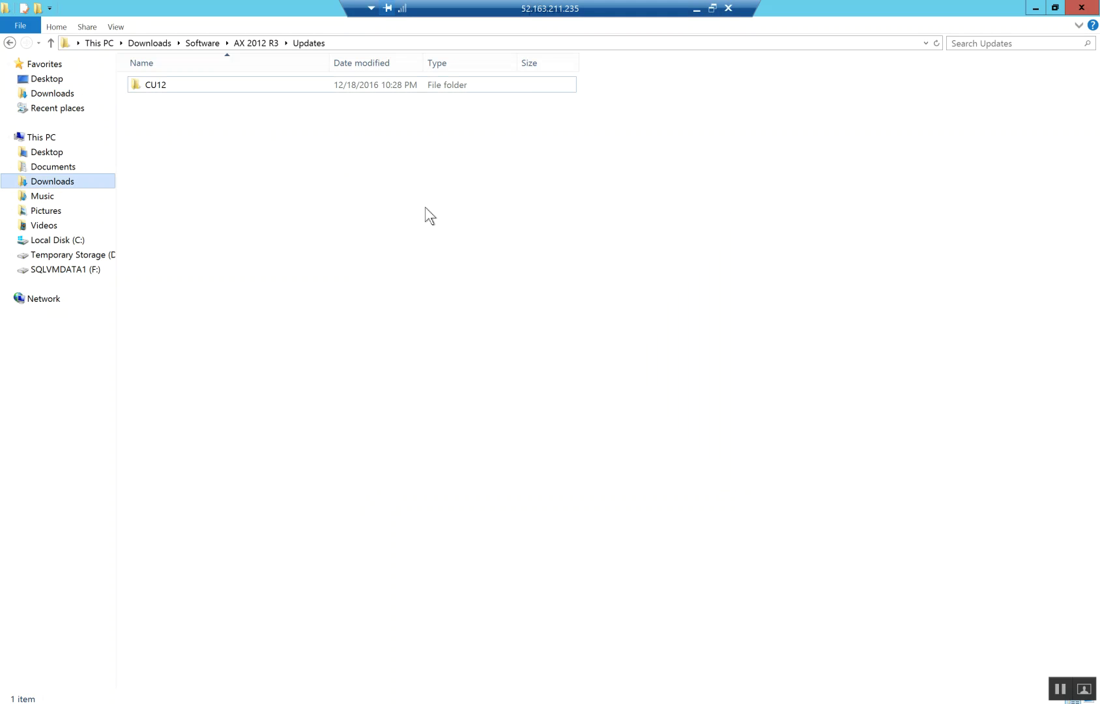
pyautogui.click(52, 98)
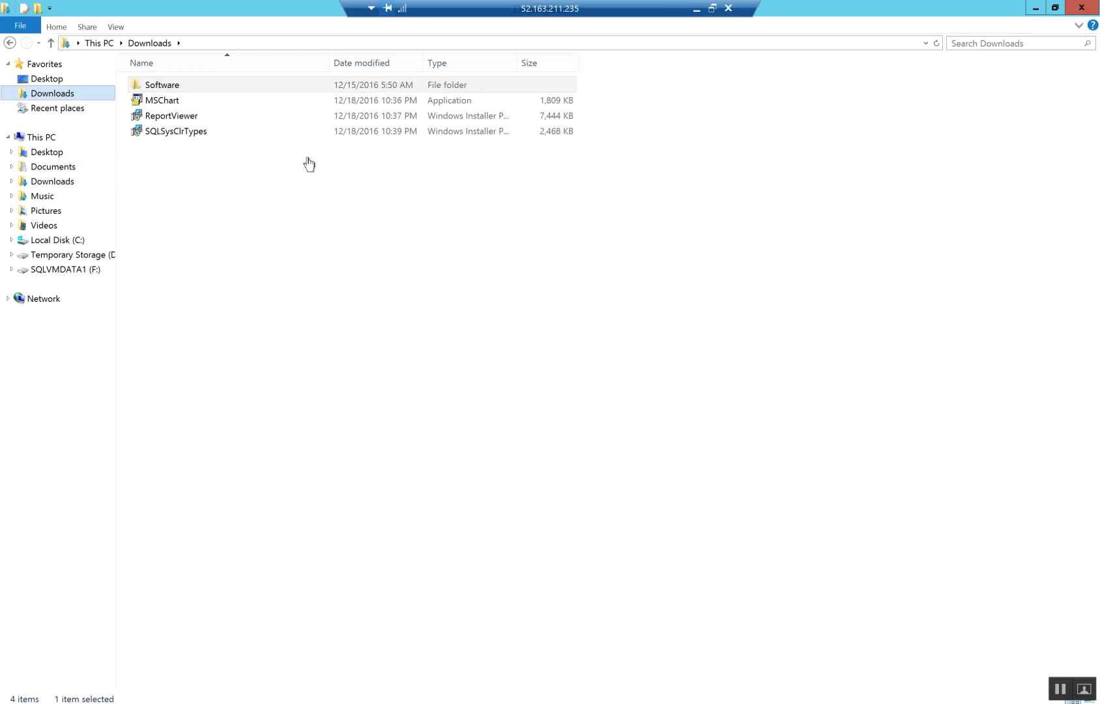
pyautogui.click(172, 115)
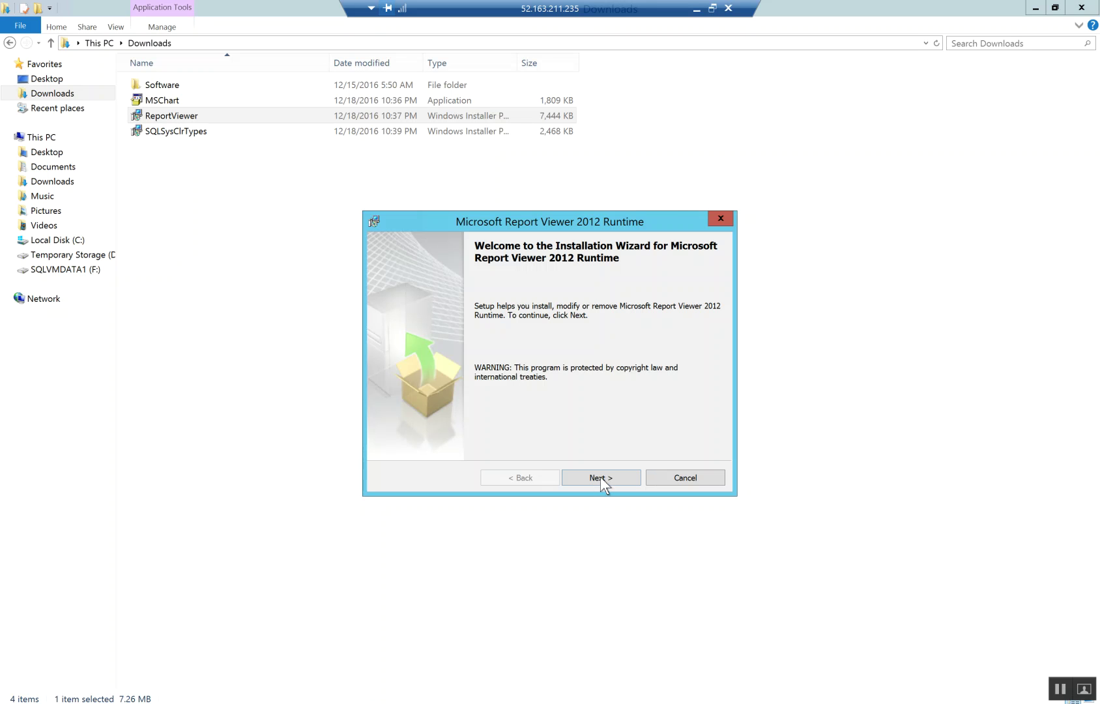
pyautogui.click(600, 477)
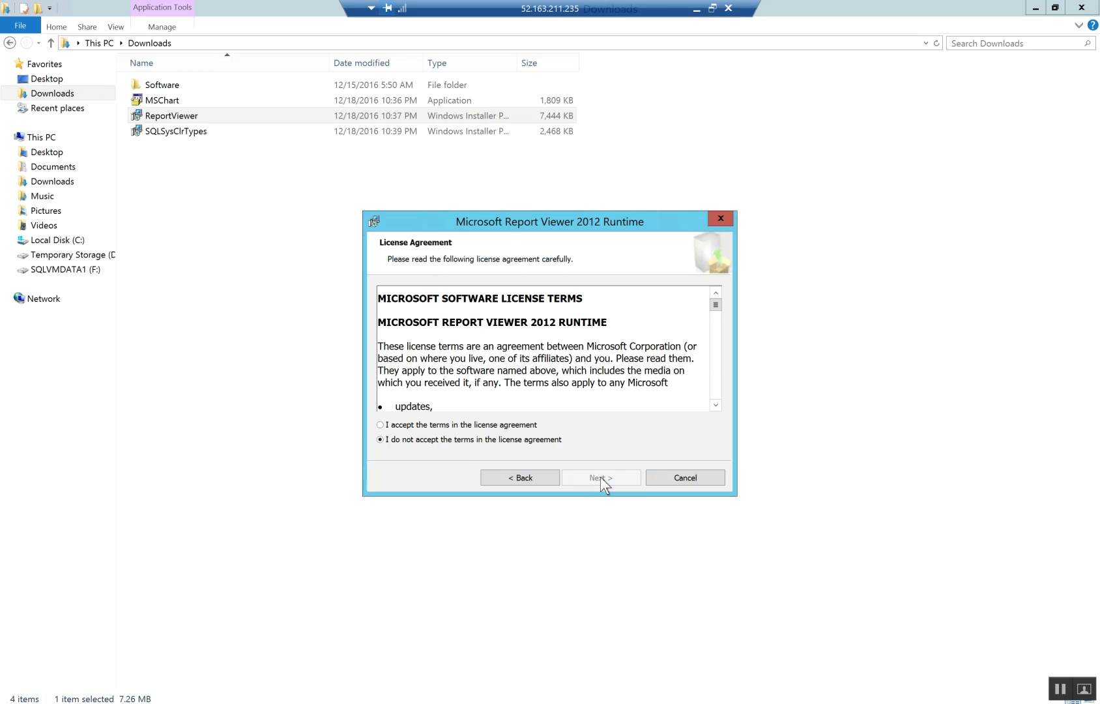
pyautogui.click(392, 425)
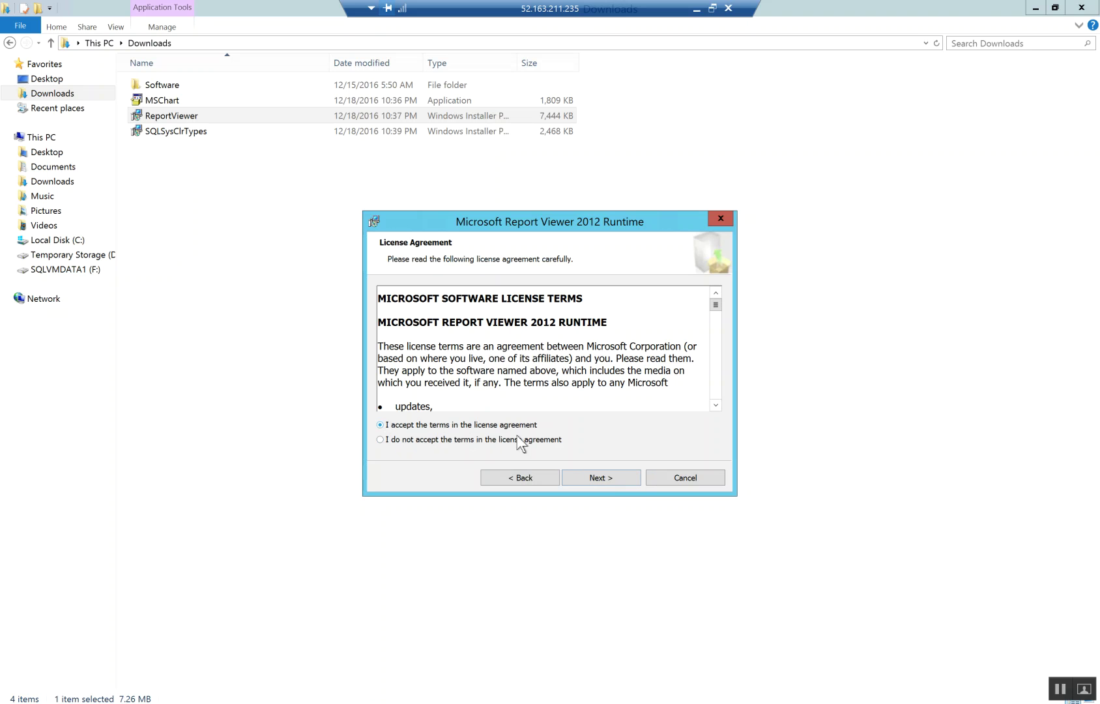
pyautogui.click(608, 479)
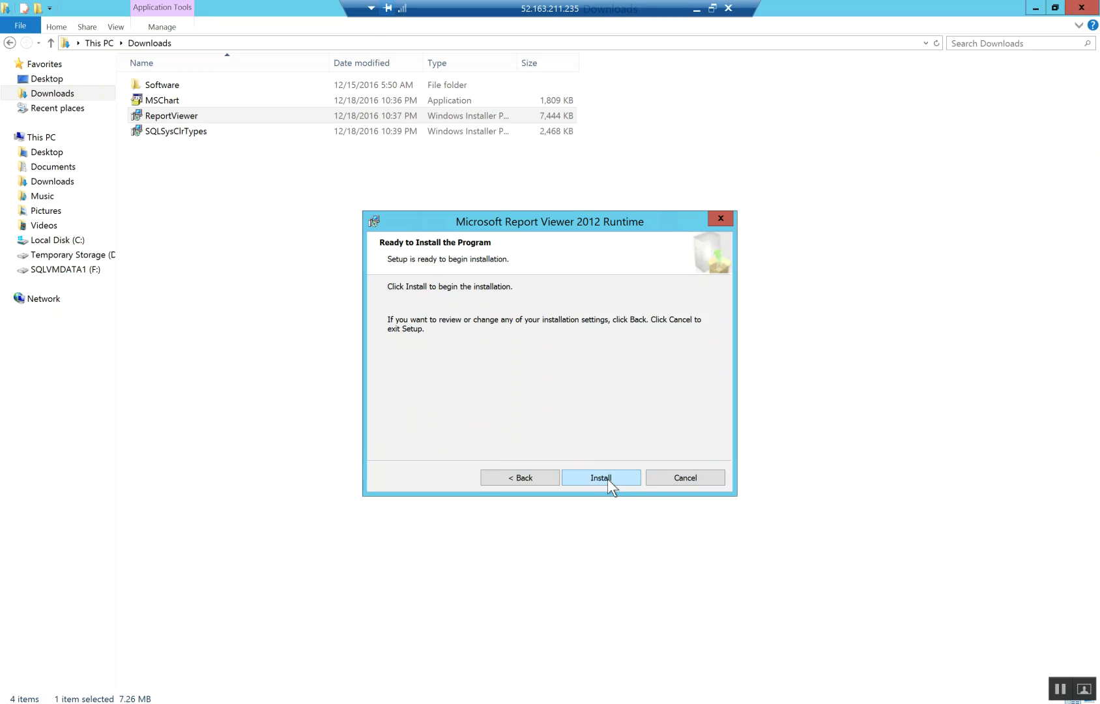
pyautogui.click(607, 479)
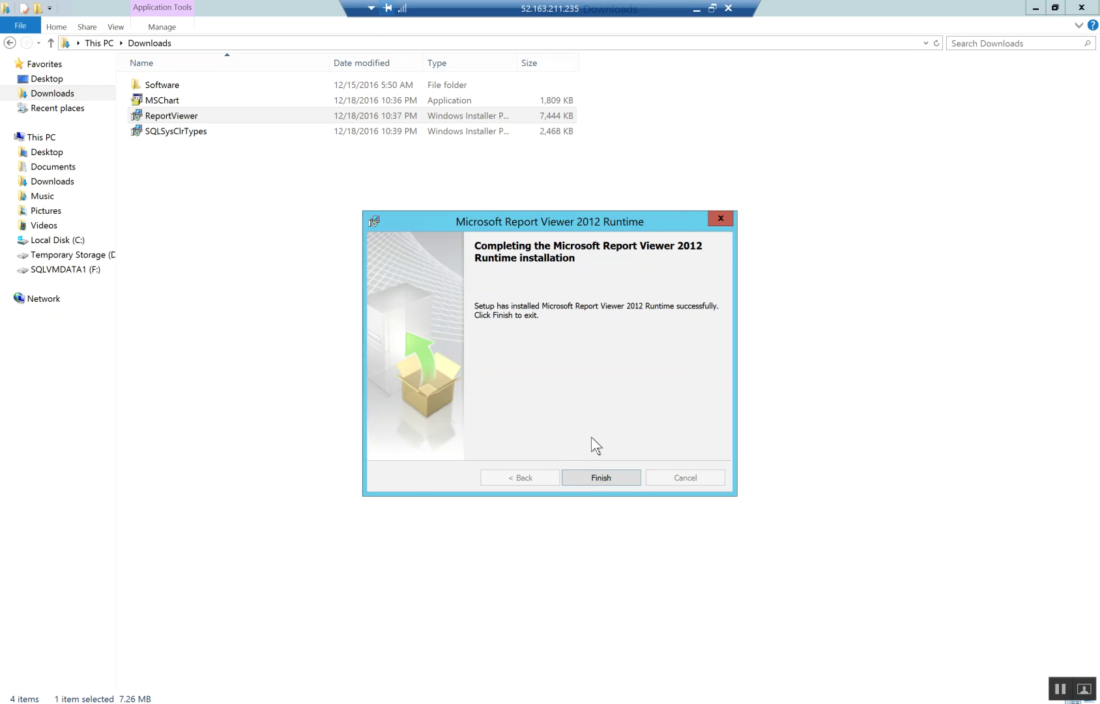
pyautogui.click(594, 481)
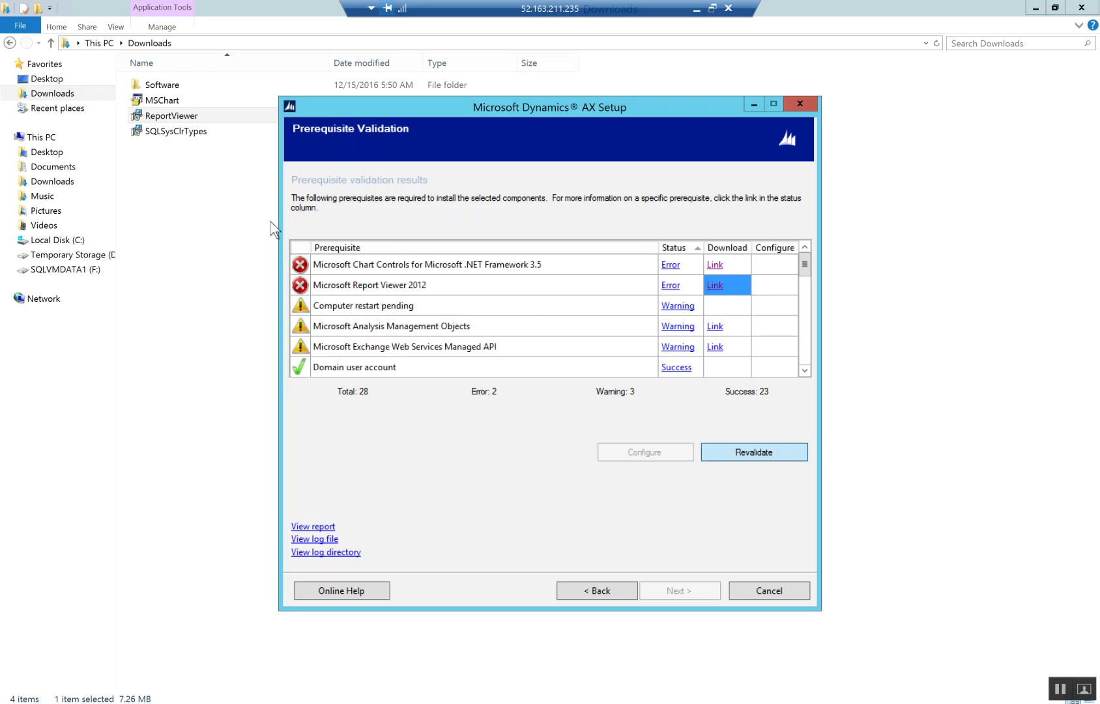
# Revalidate the prerequisites to zero errors and continue to the database connection step.
pyautogui.click(754, 452)
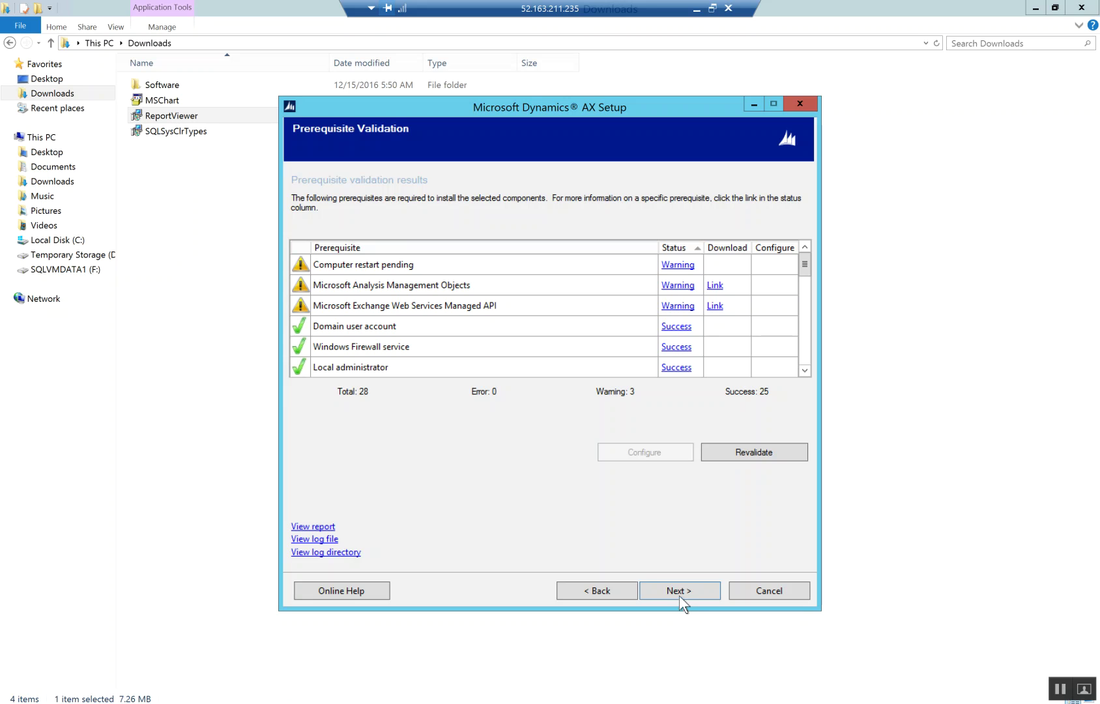
pyautogui.press('Return')
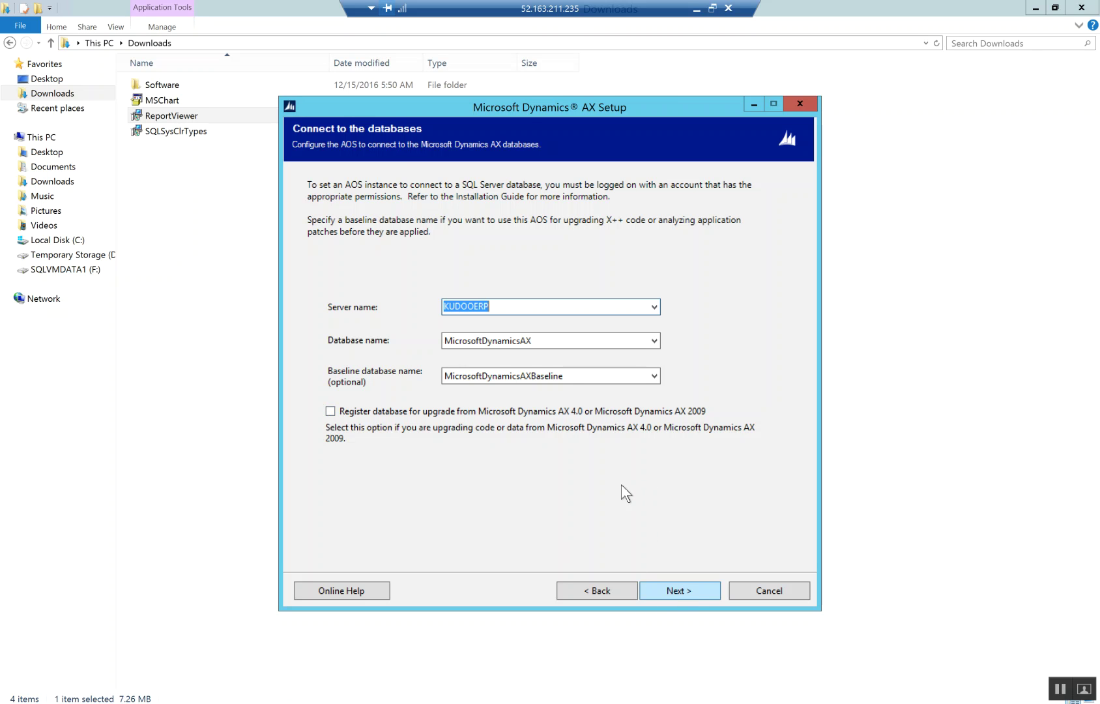
# Keep server KUDOOERP and database MicrosoftDynamicsAX and continue.
pyautogui.press('Return')
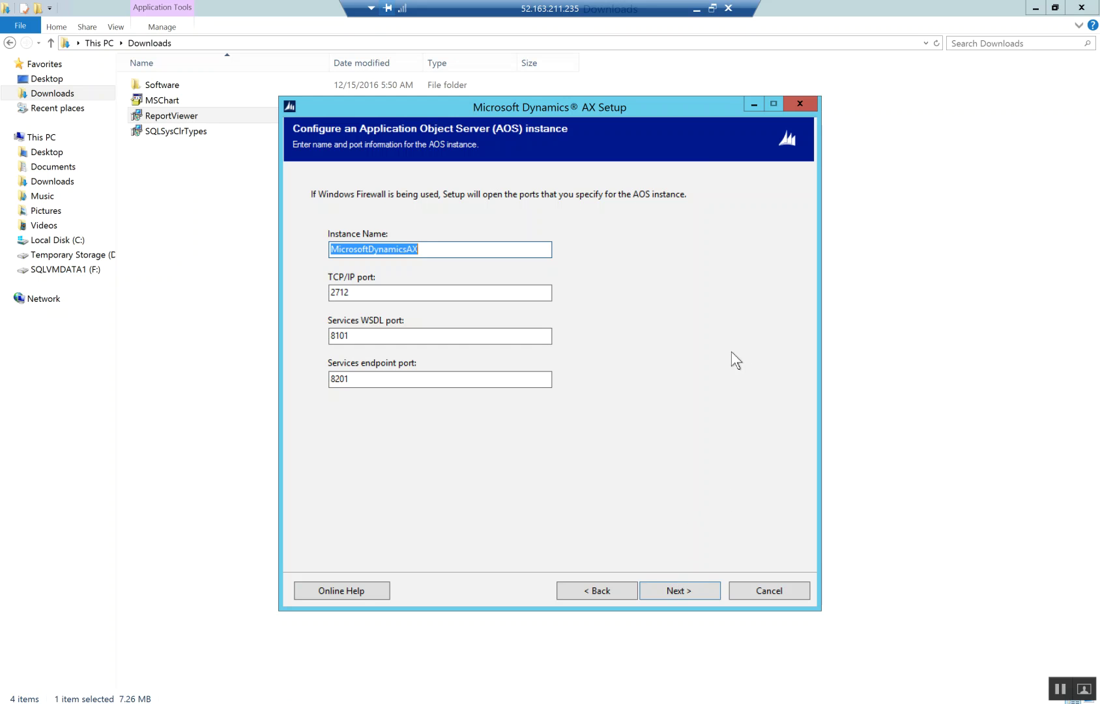
# Accept AOS instance MicrosoftDynamicsAX with ports 2712, 8101 and 8201.
pyautogui.press('Return')
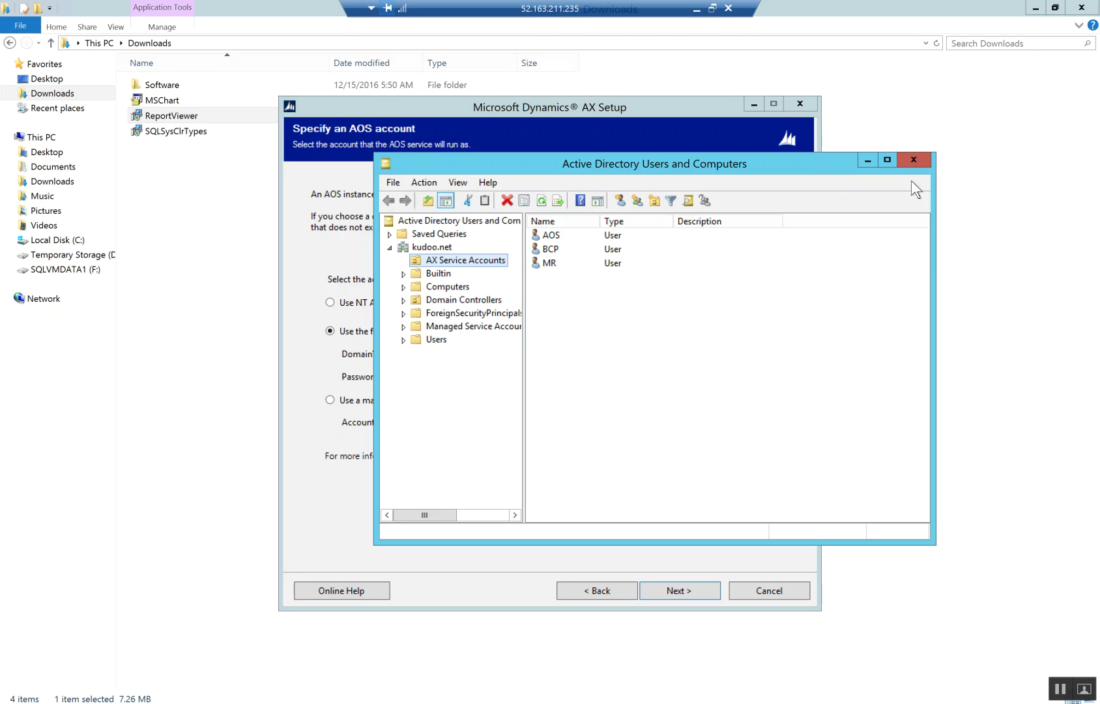
# Set the AOS service account to kudoo\aos with its password and continue.
pyautogui.click(868, 160)
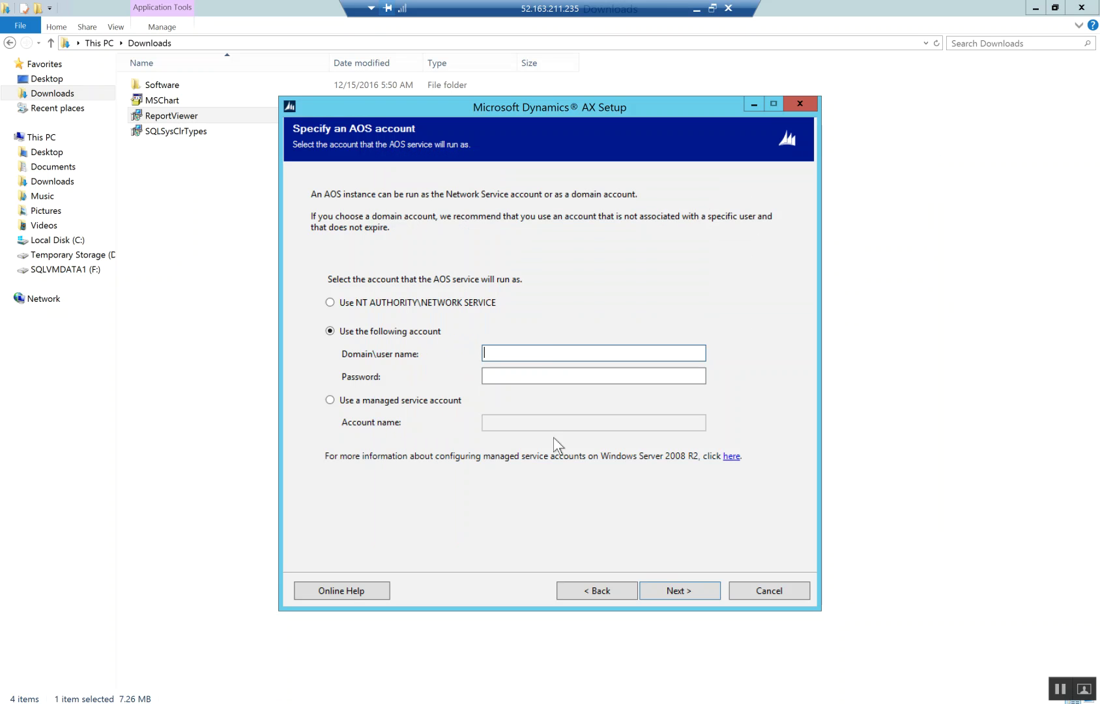
pyautogui.click(551, 352)
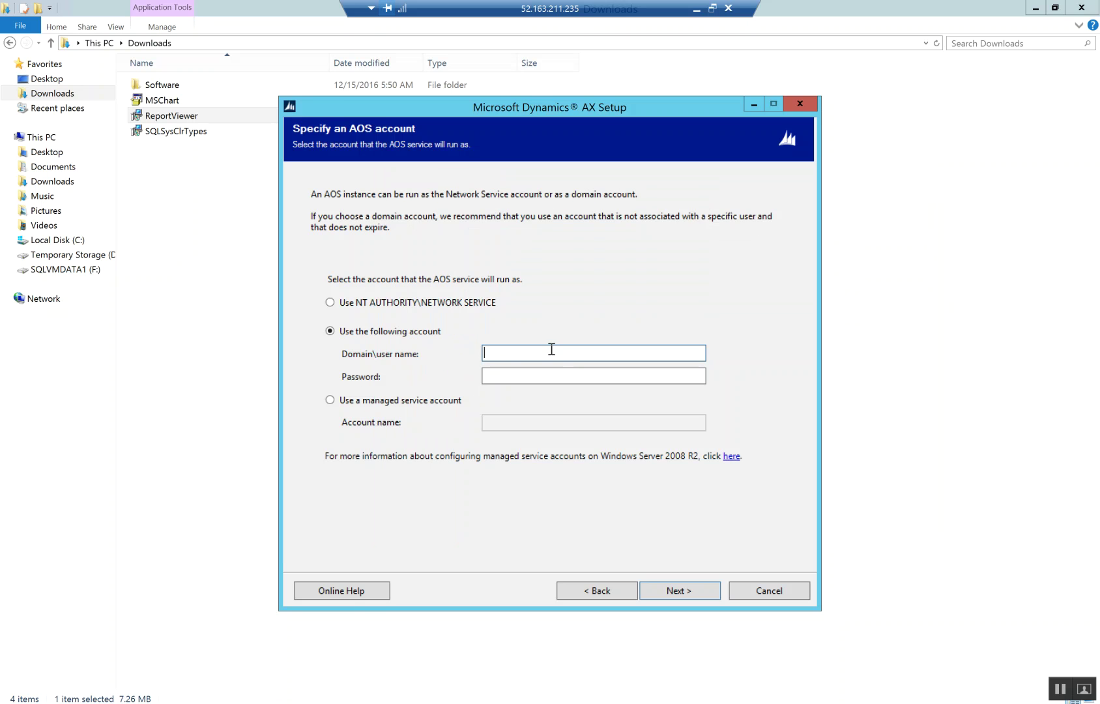
pyautogui.write('kudoo\\aos')
pyautogui.press('Tab')
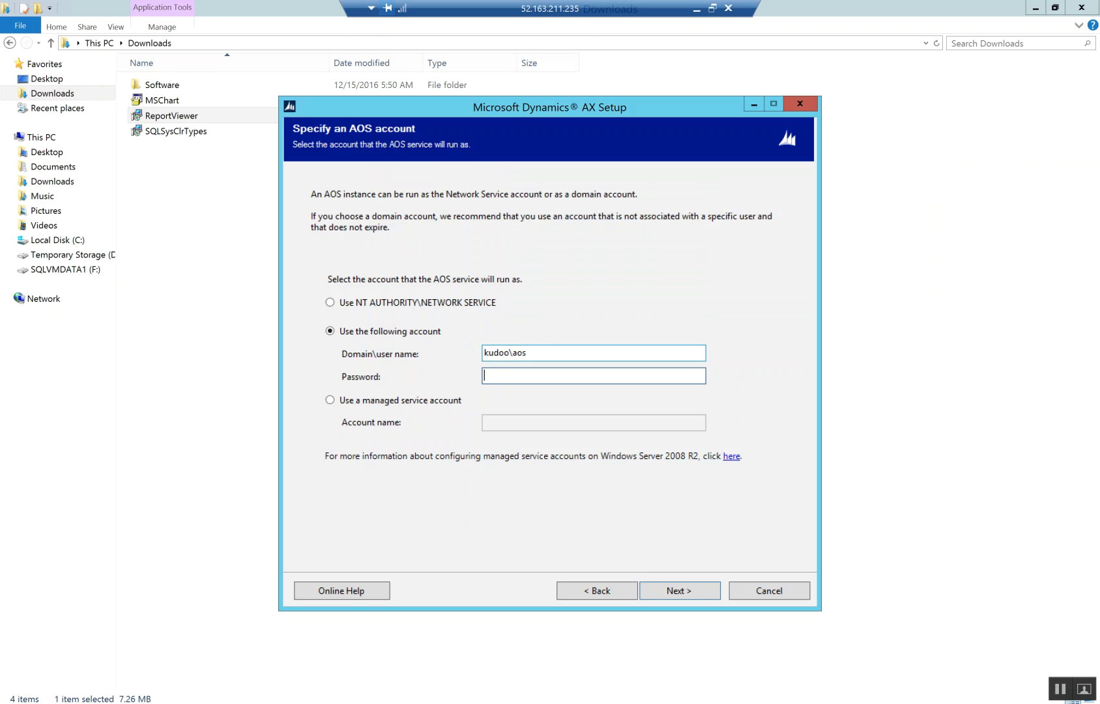
pyautogui.write('••••••••••••')
pyautogui.press('Return')
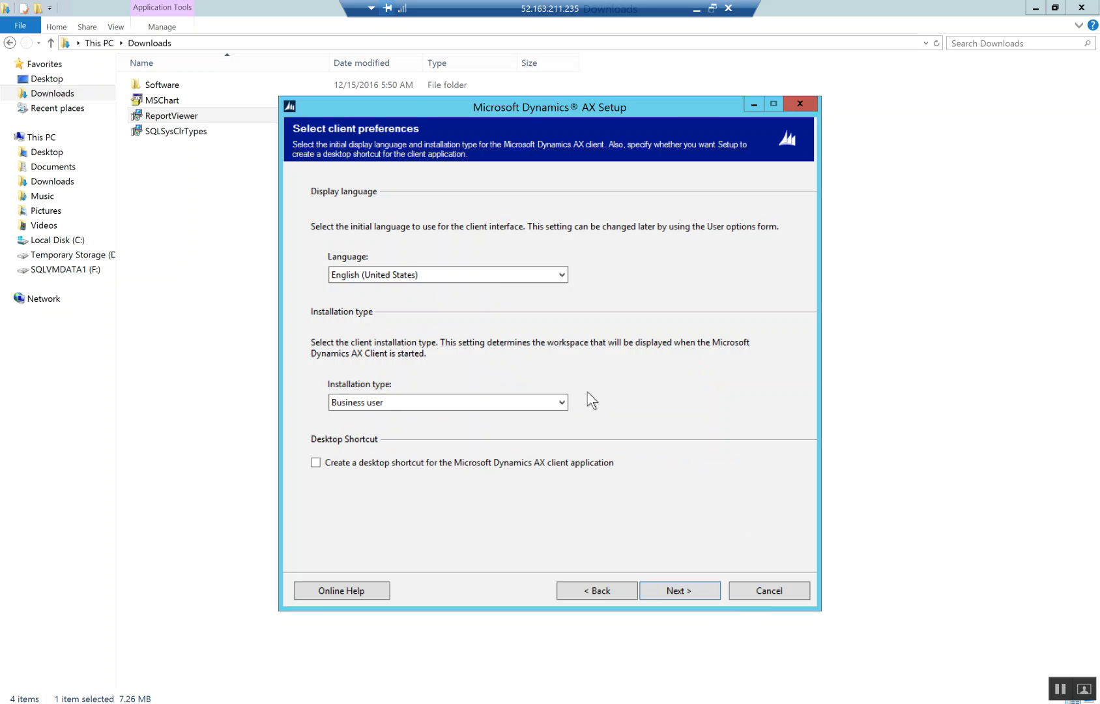
# Choose English (Australia) as client display language and Administrator as installation type.
pyautogui.click(495, 275)
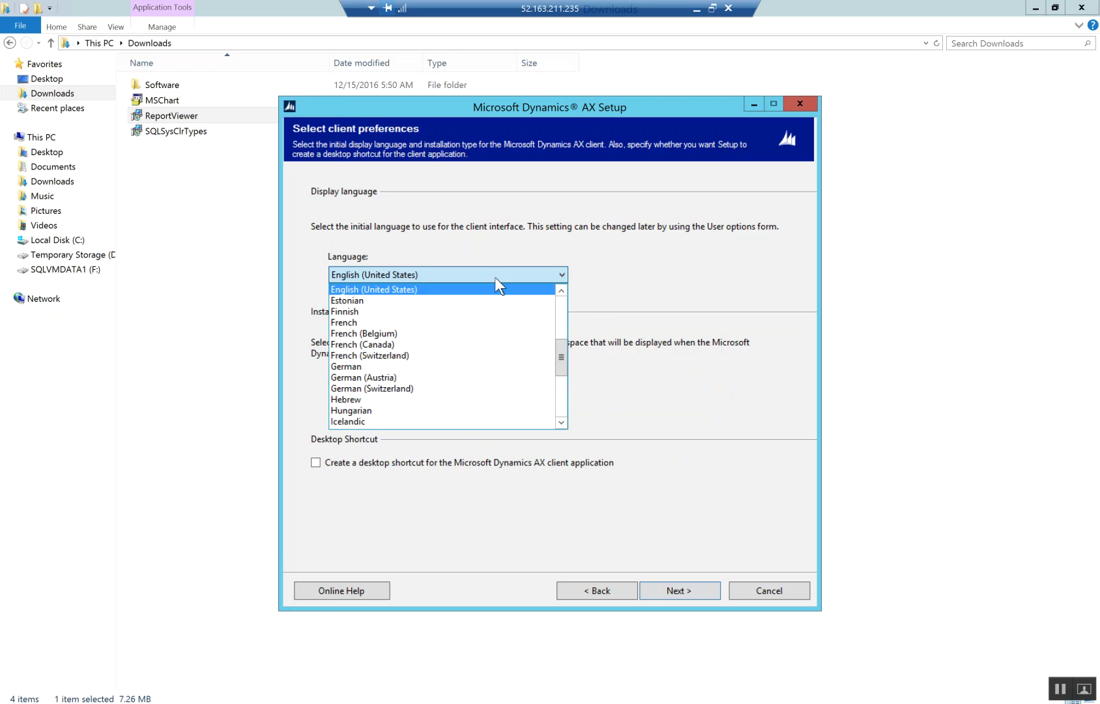
pyautogui.click(559, 291)
pyautogui.click(558, 291)
pyautogui.click(559, 291)
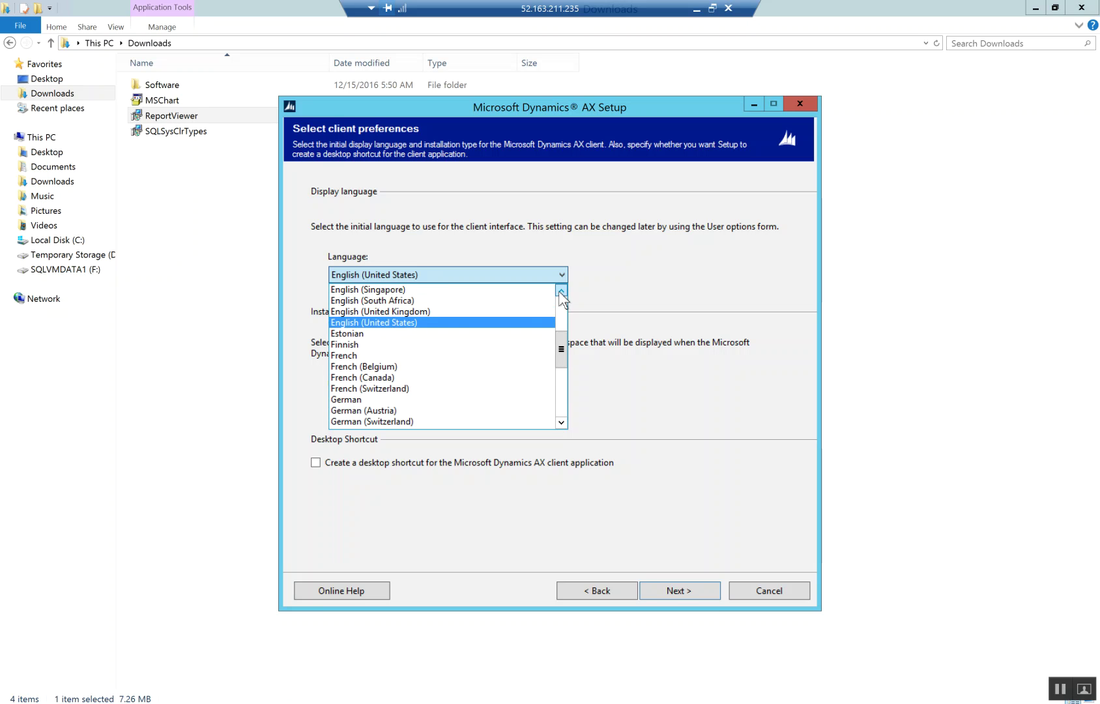
pyautogui.click(559, 291)
pyautogui.click(559, 290)
pyautogui.click(559, 291)
pyautogui.click(559, 290)
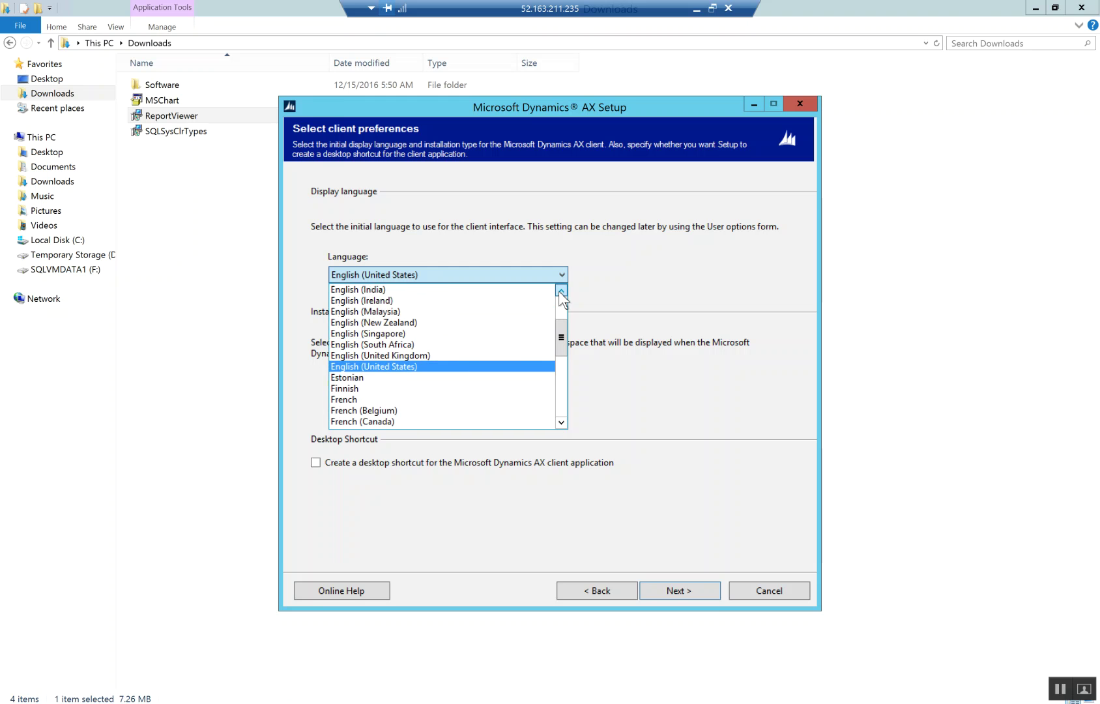
pyautogui.click(559, 291)
pyautogui.click(559, 291)
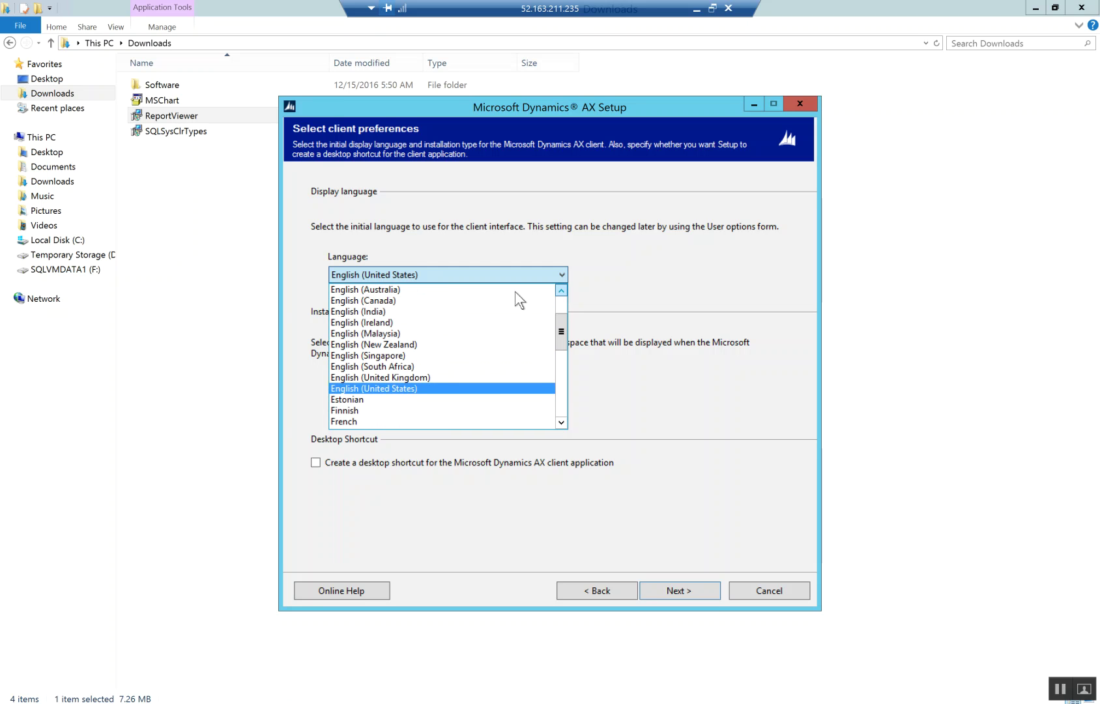
pyautogui.scroll(1, 378, 306)
pyautogui.scroll(1, 391, 304)
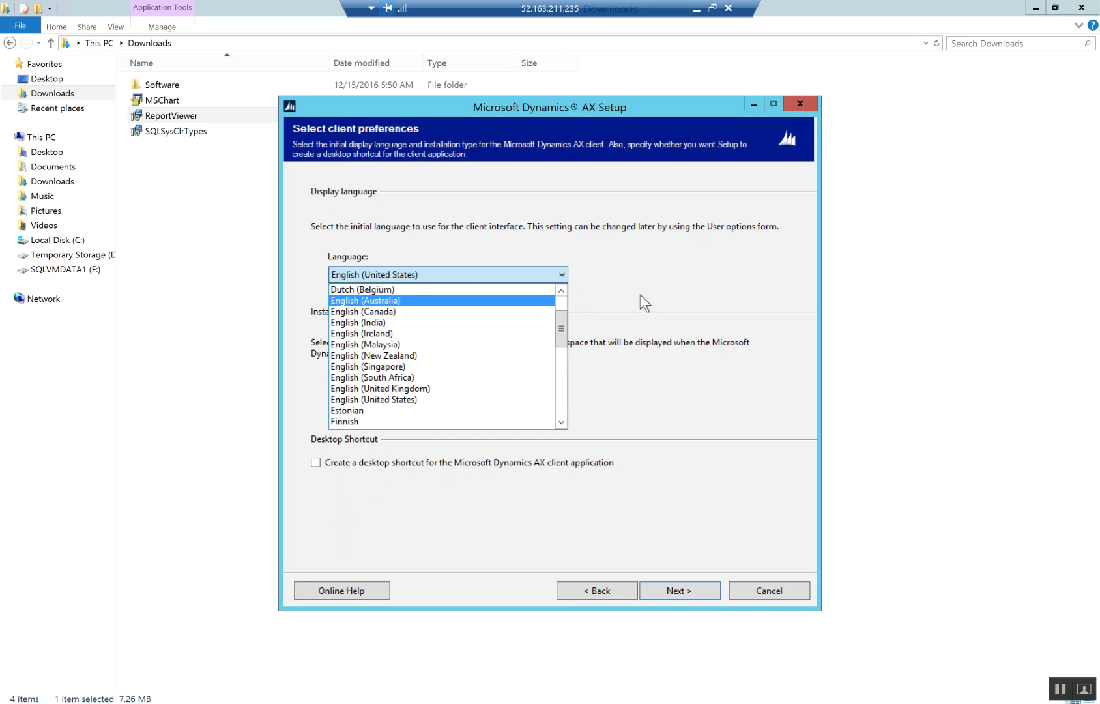
pyautogui.press('Return')
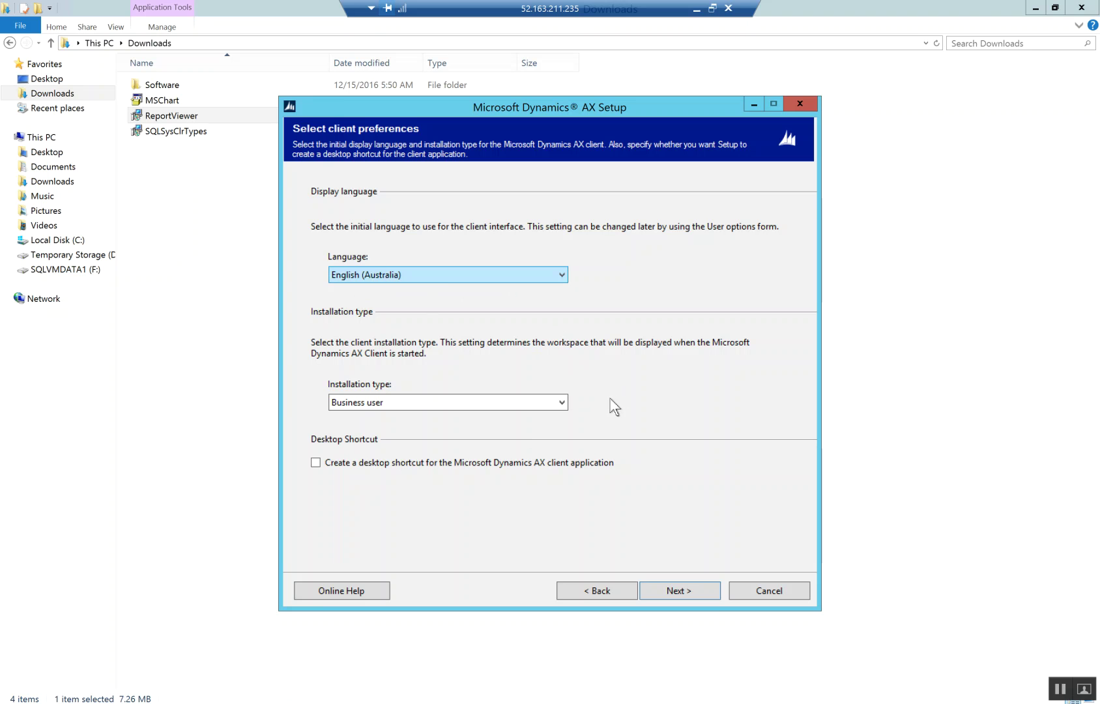
pyautogui.click(476, 404)
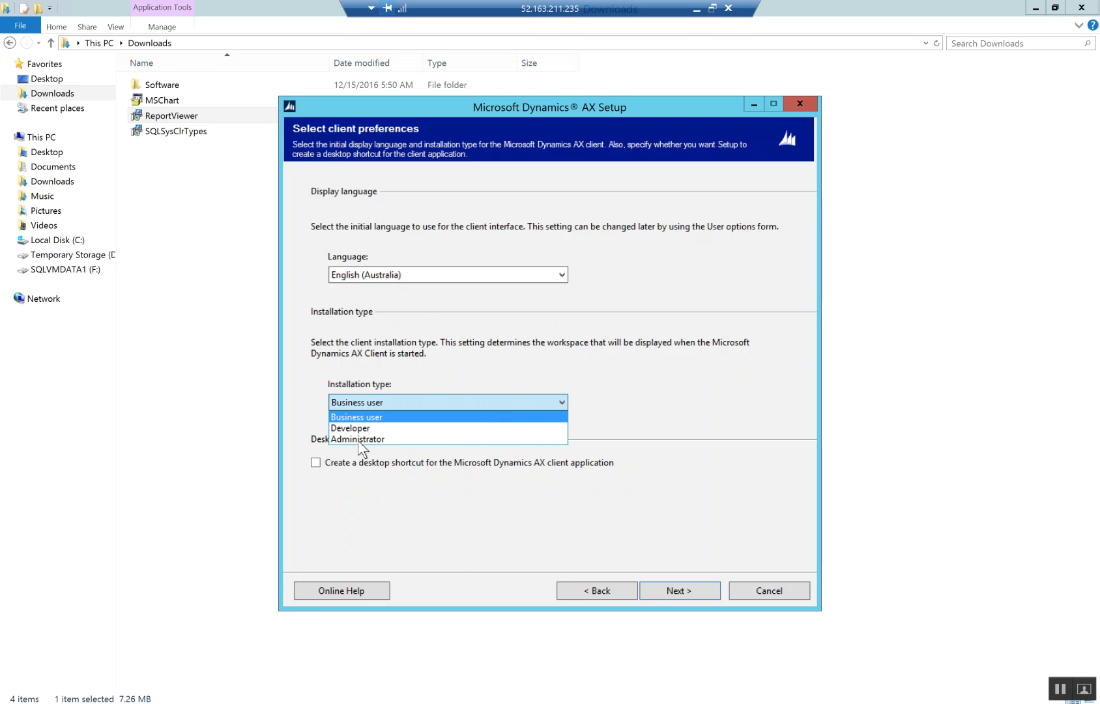
pyautogui.click(391, 400)
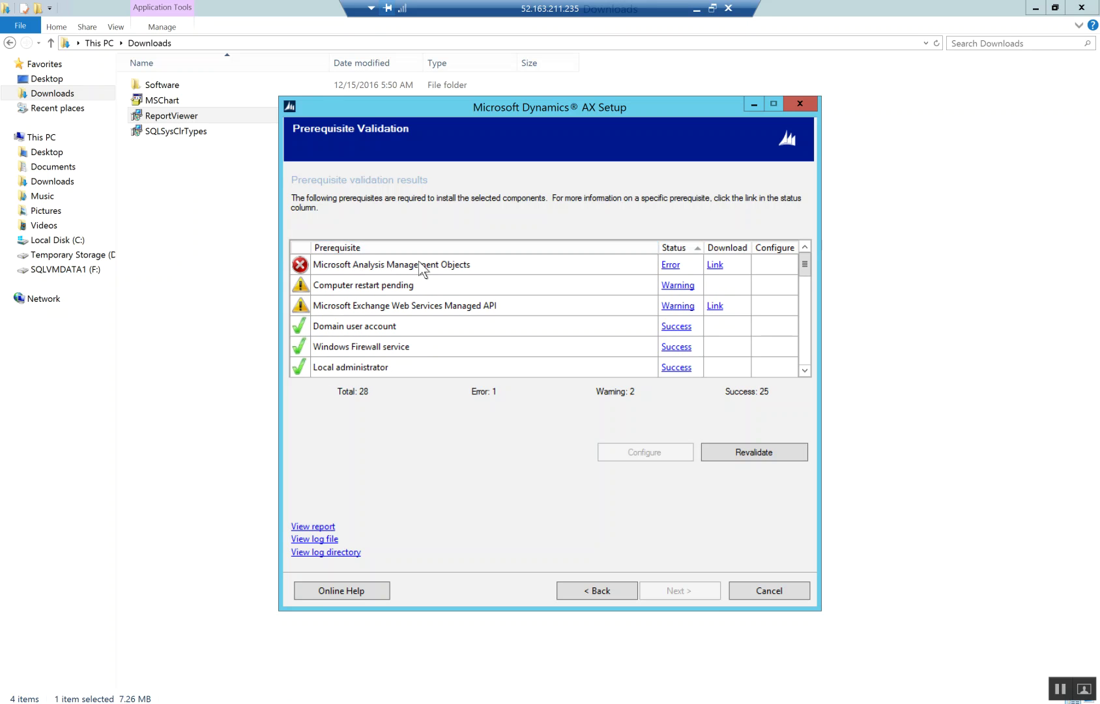
# Download the missing Analysis Management Objects prerequisite from its error row link.
pyautogui.click(715, 266)
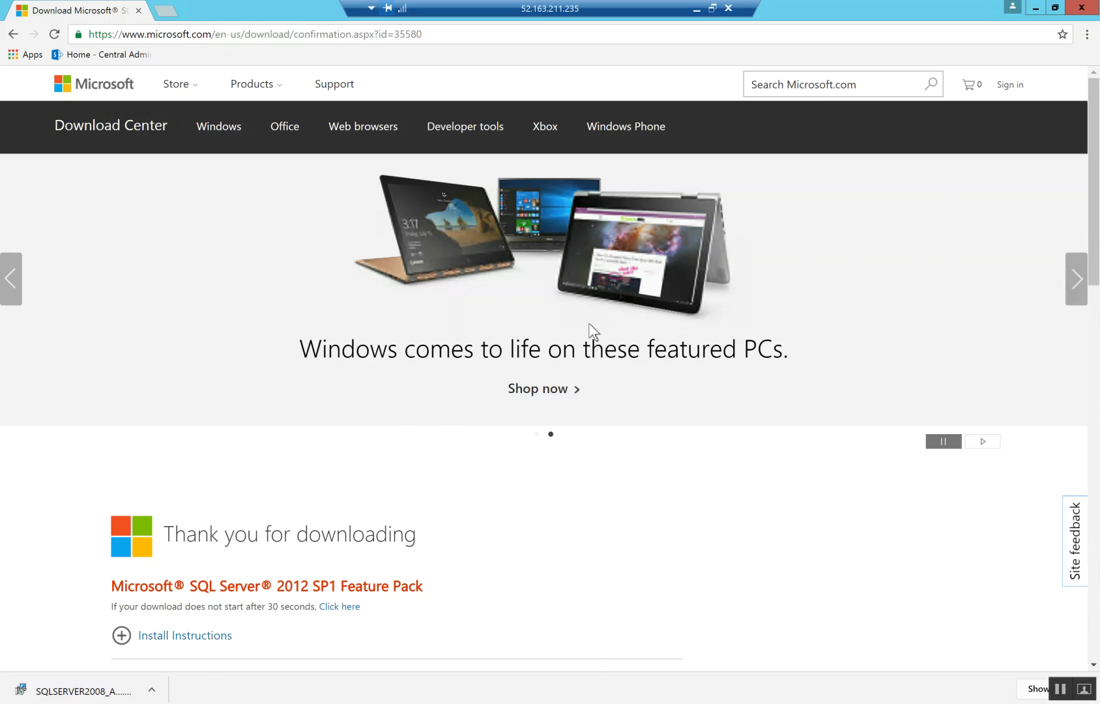
# Scroll the Download Center page while the Analysis Management Objects package downloads.
pyautogui.scroll(-1, 353, 388)
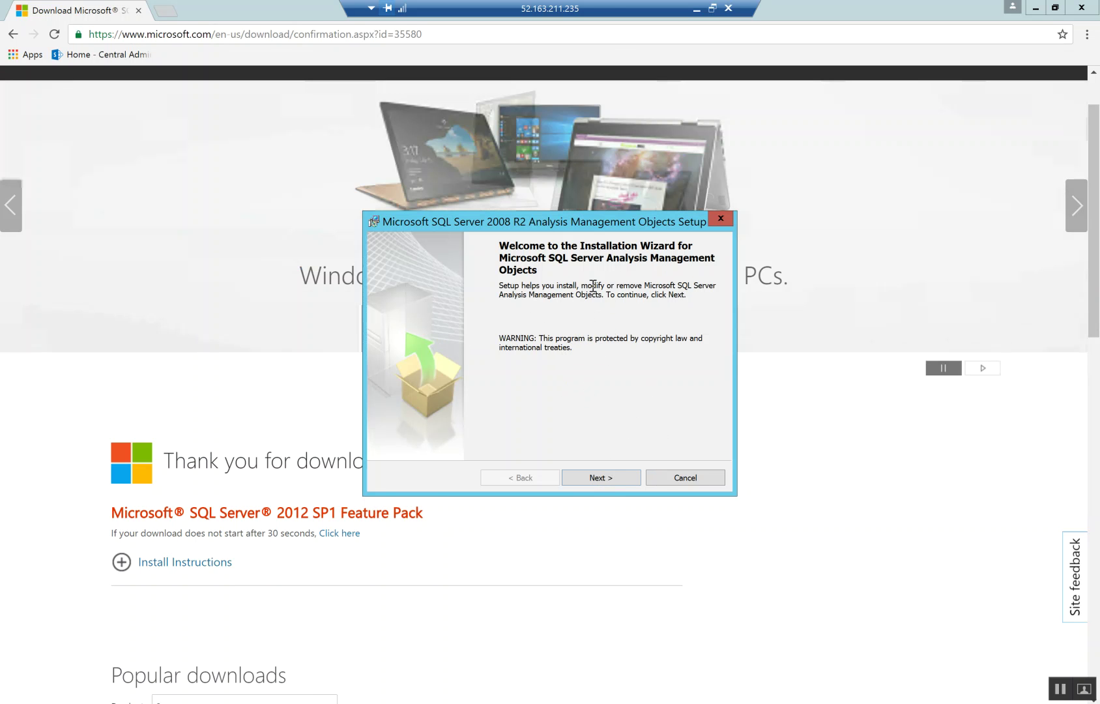
# Install Analysis Management Objects, accepting the license terms and default registration details.
pyautogui.press('Return')
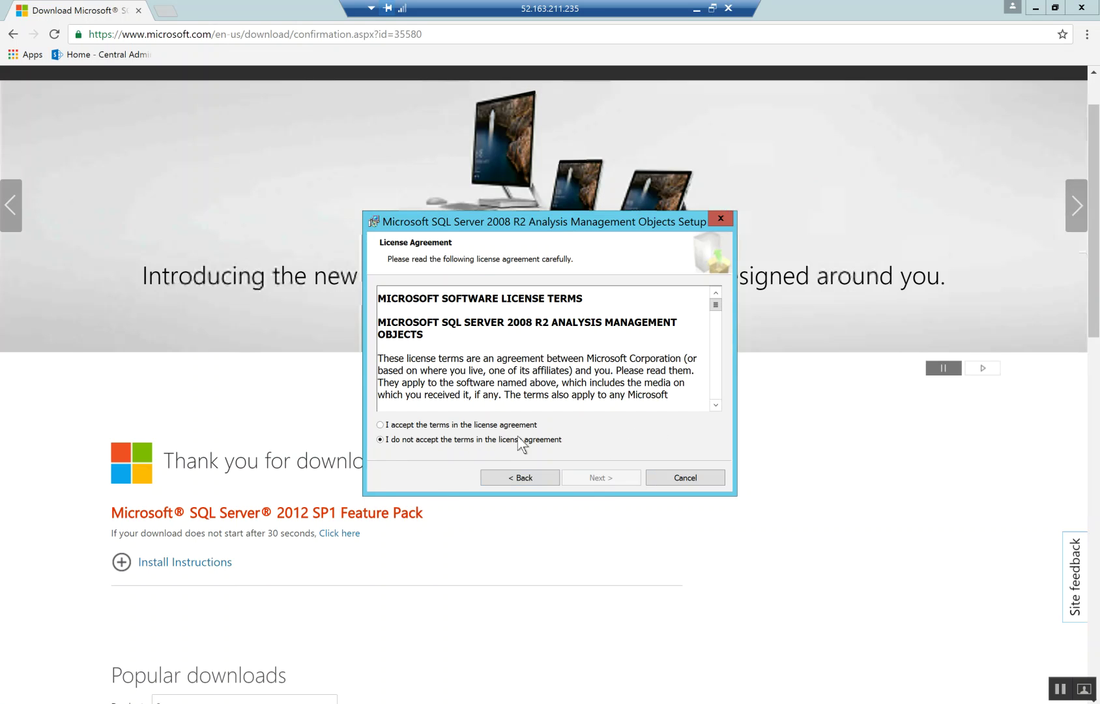
pyautogui.click(380, 425)
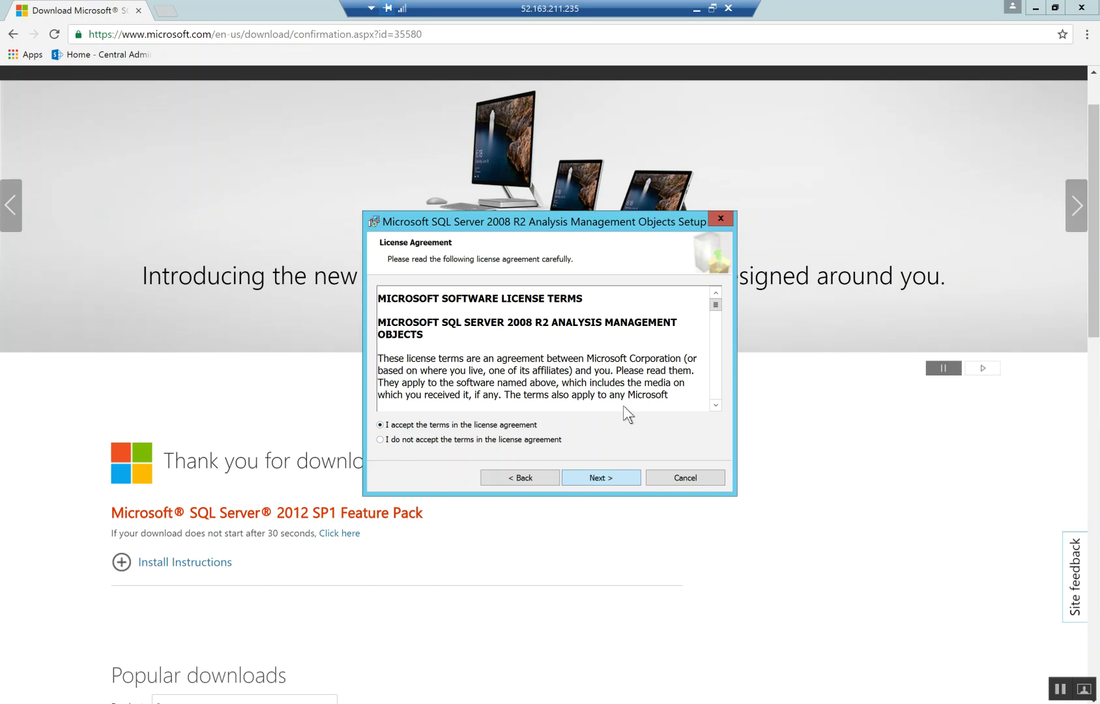
pyautogui.press('Return')
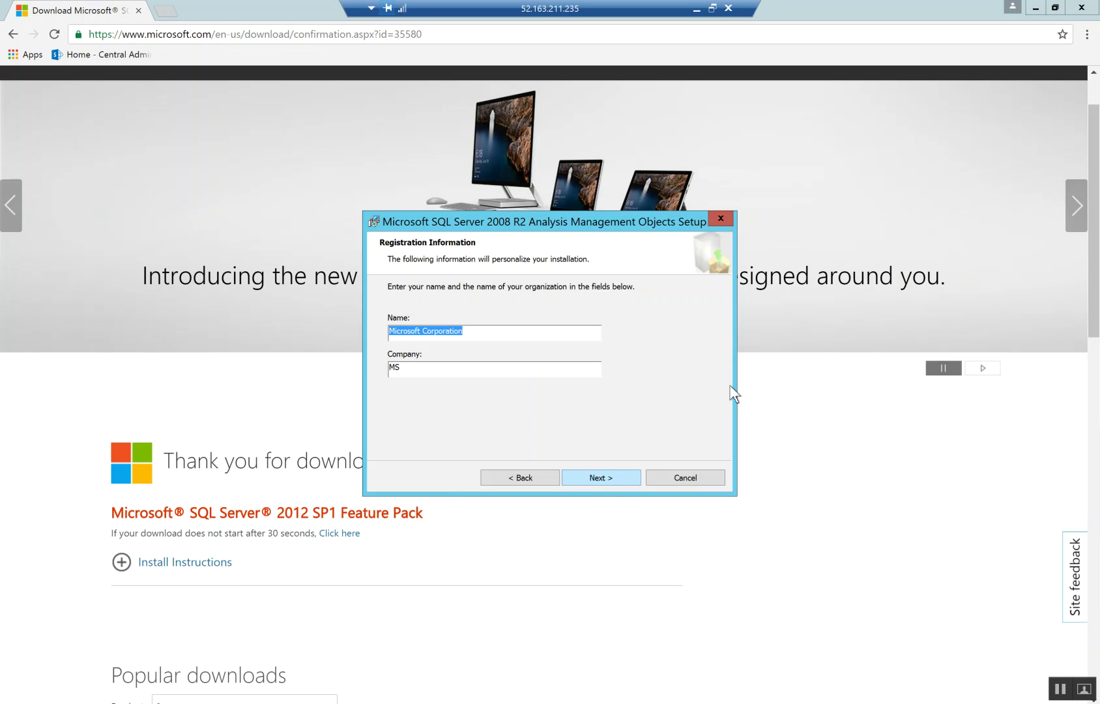
pyautogui.press('Return')
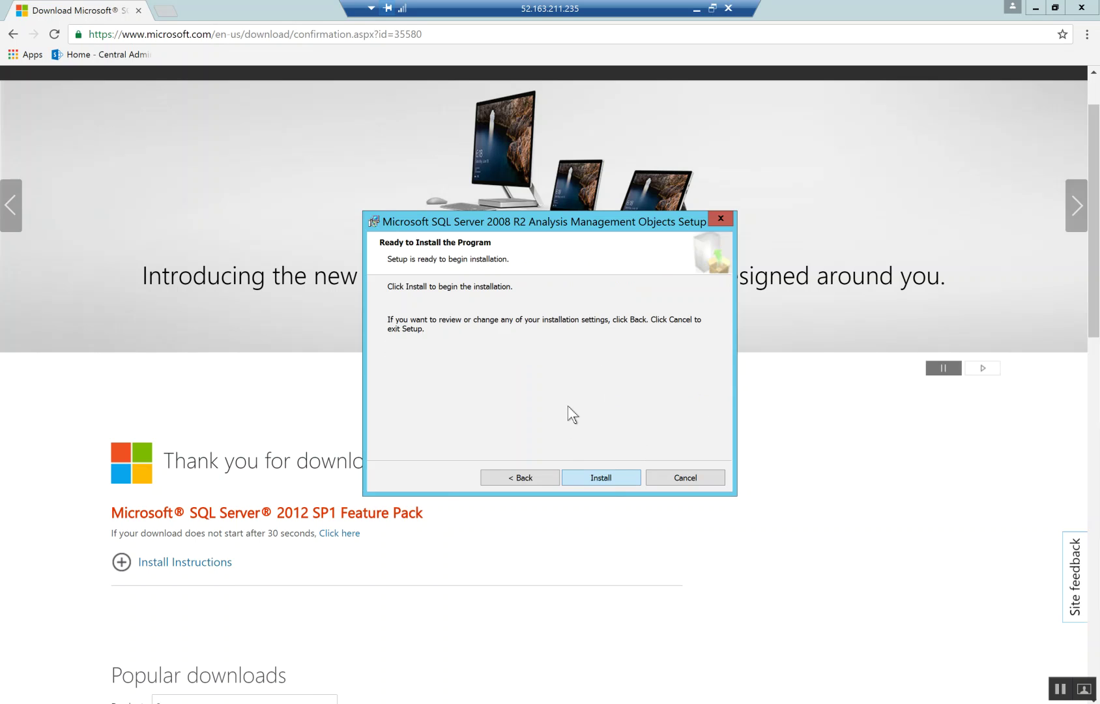
pyautogui.press('Return')
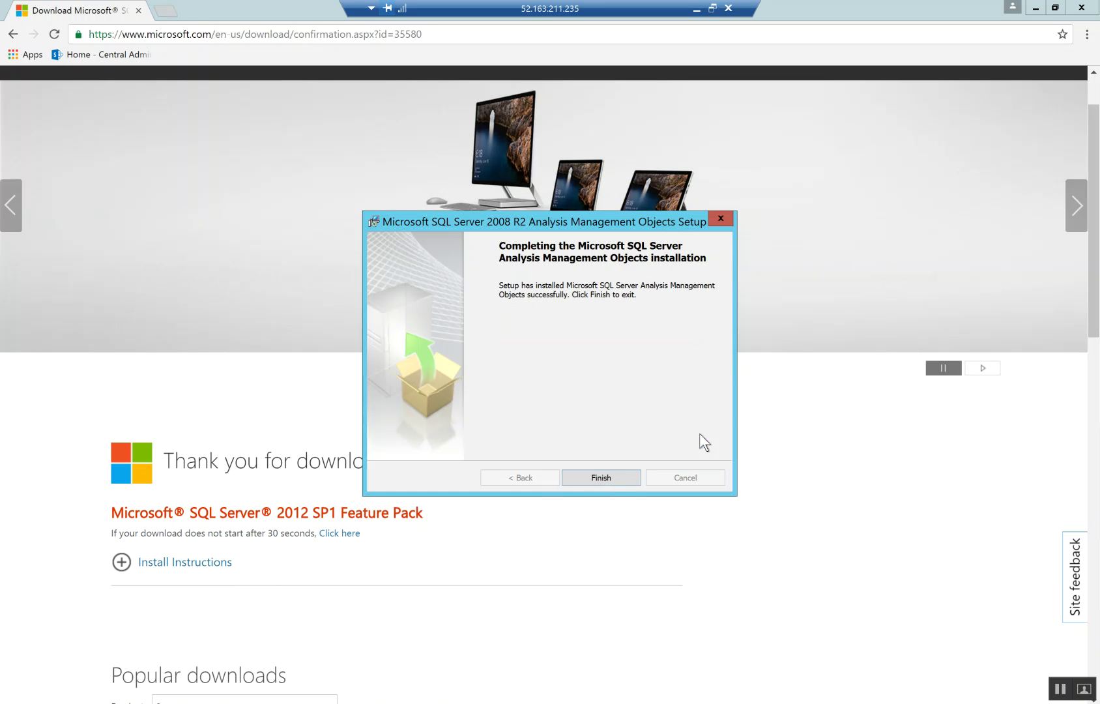
pyautogui.click(608, 478)
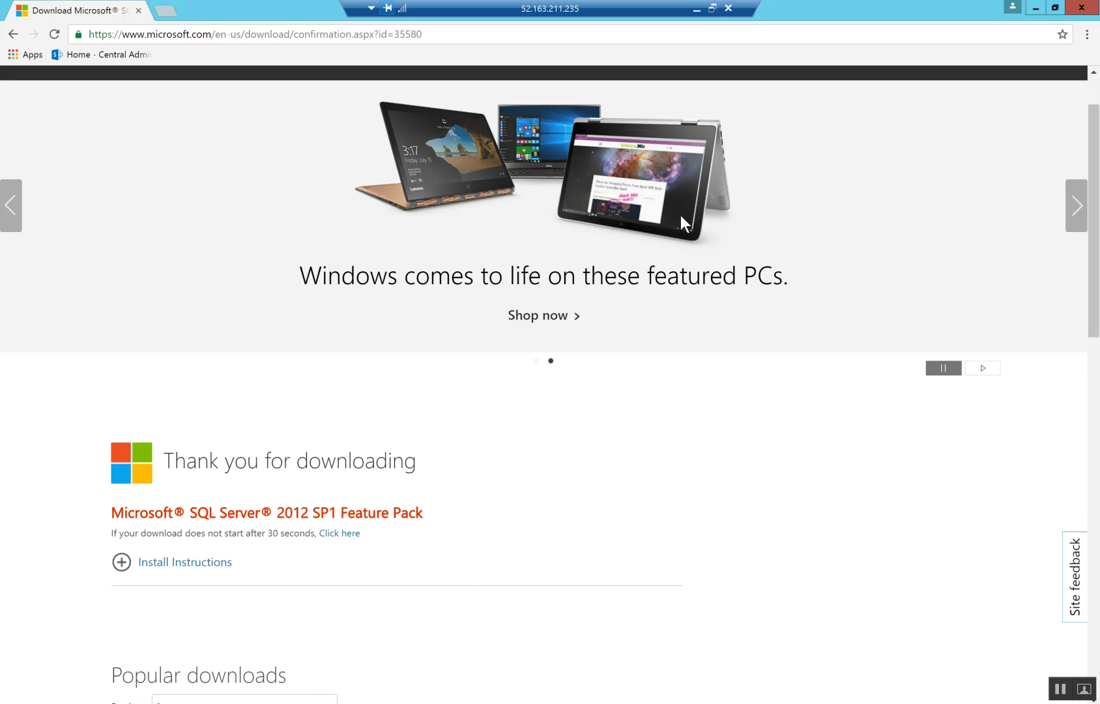
# Revalidate the AX Setup prerequisites to 0 errors and advance to Ready to install.
pyautogui.hotkey('alt', 'Tab')
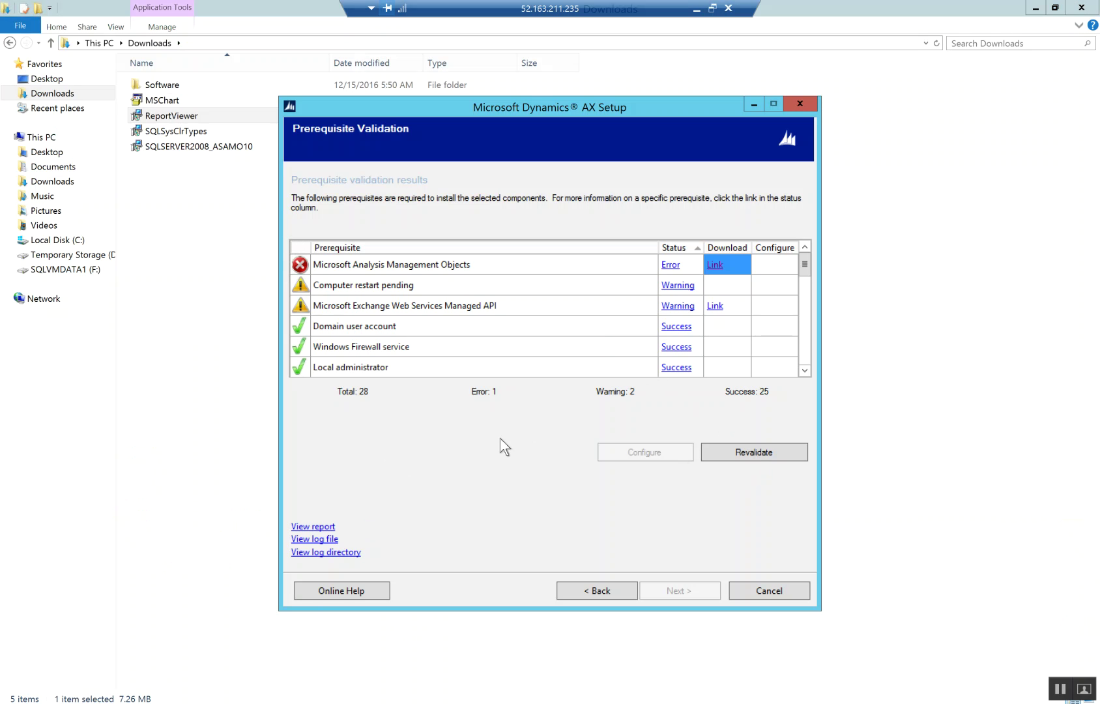
pyautogui.press('Return')
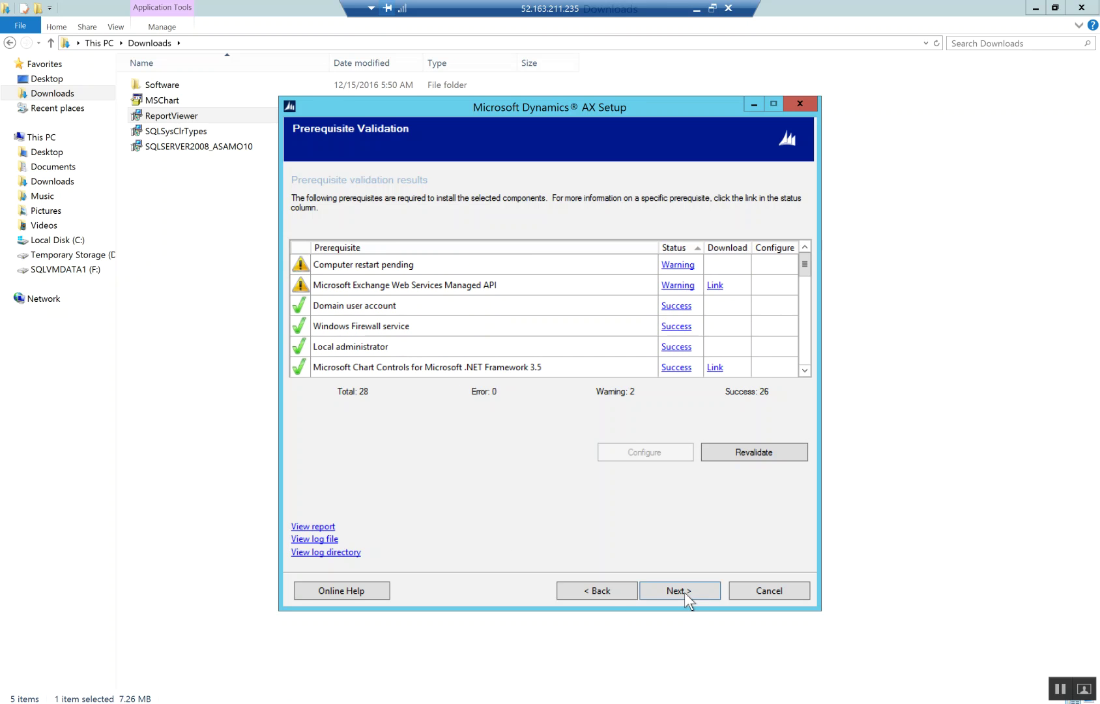
pyautogui.press('Return')
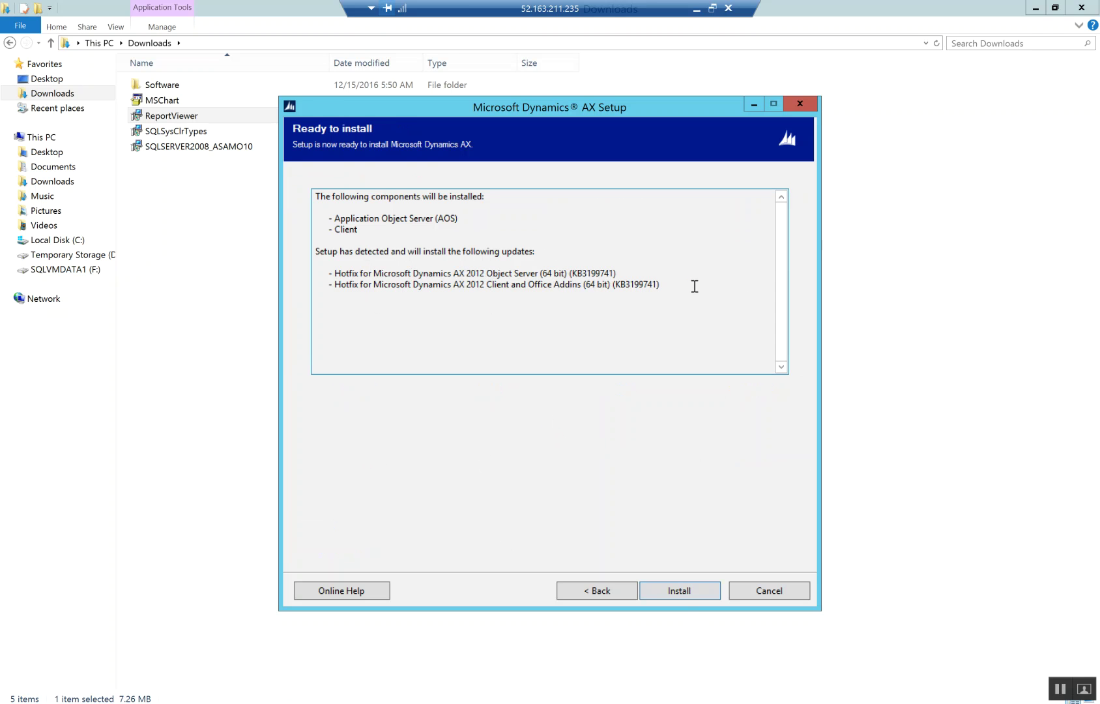
# Begin installing AOS, Client and the two KB3199741 hotfixes.
pyautogui.click(700, 585)
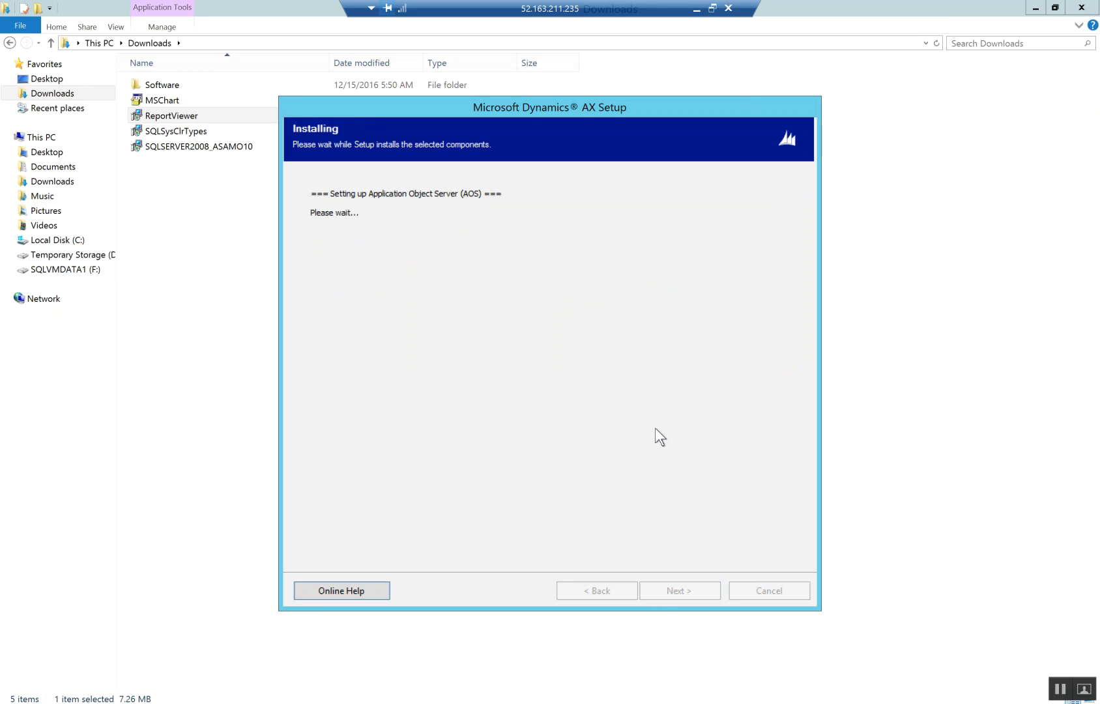